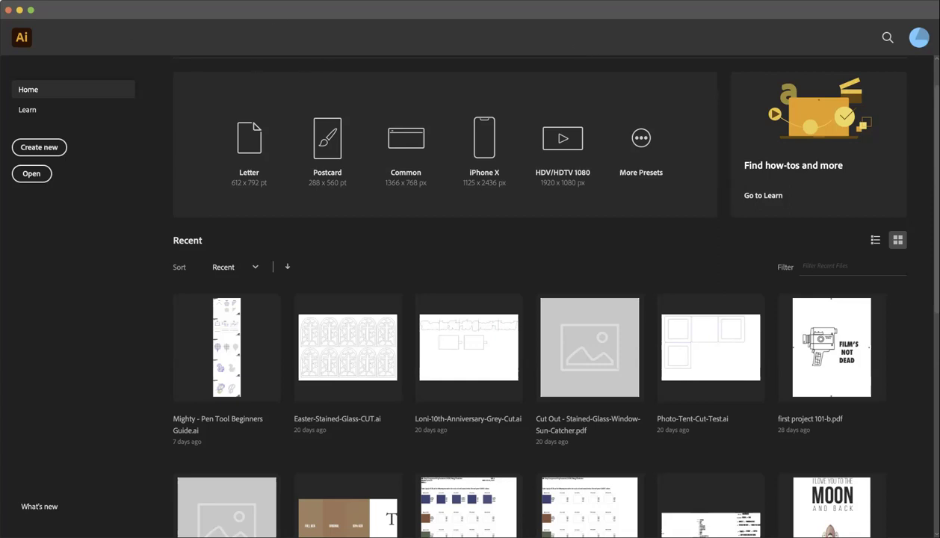
# - Start a new document 0.75 in wide and 1.5 in tall with a 0.125 in bleed
pyautogui.click(89, 0)
pyautogui.click(101, 8)
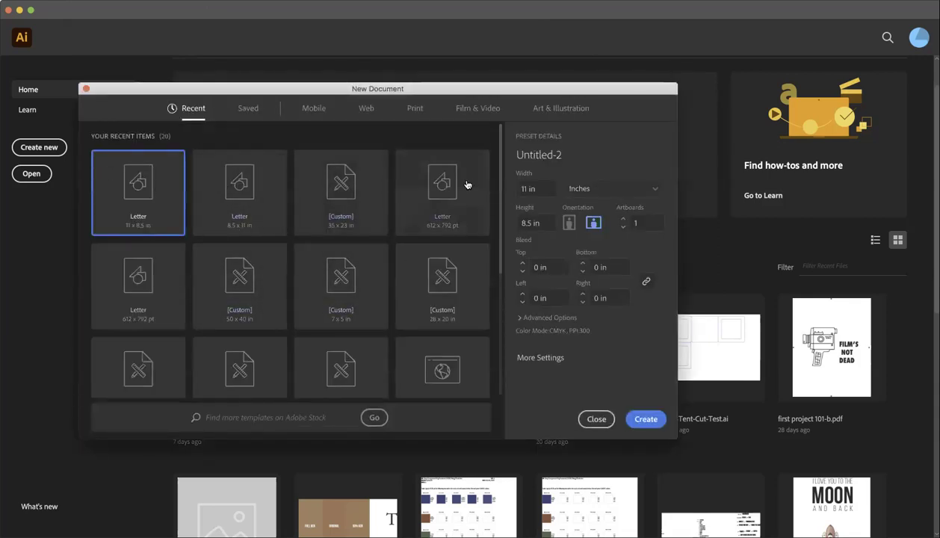
pyautogui.click(545, 193)
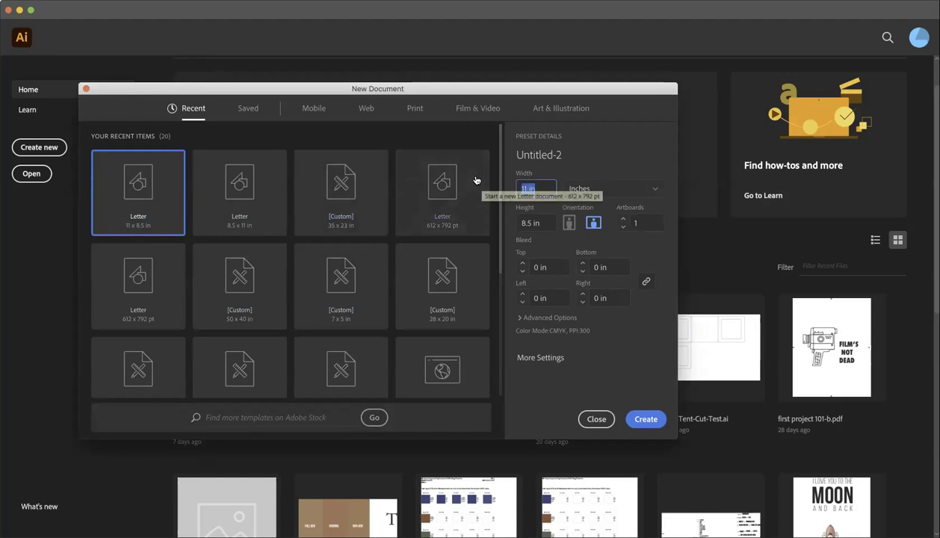
pyautogui.press('BackSpace')
pyautogui.write('0.75')
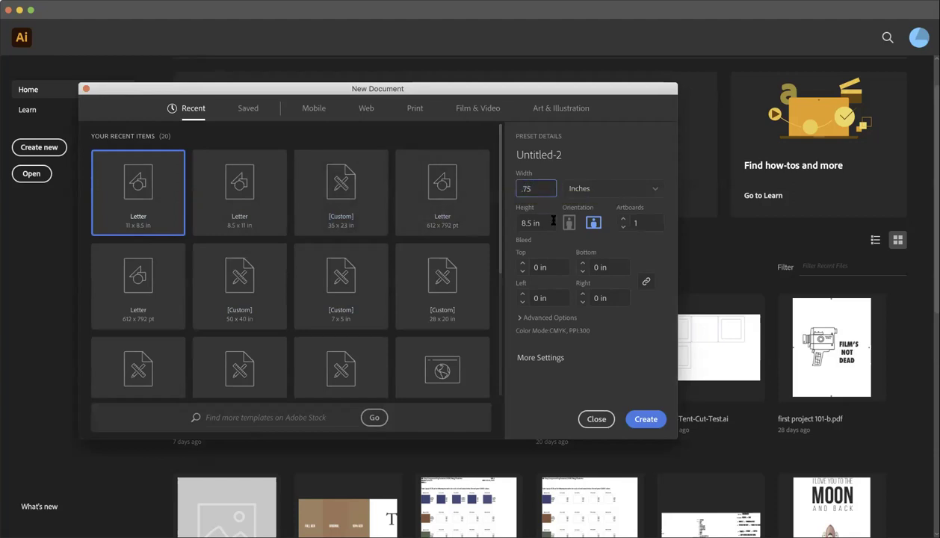
pyautogui.click(552, 222)
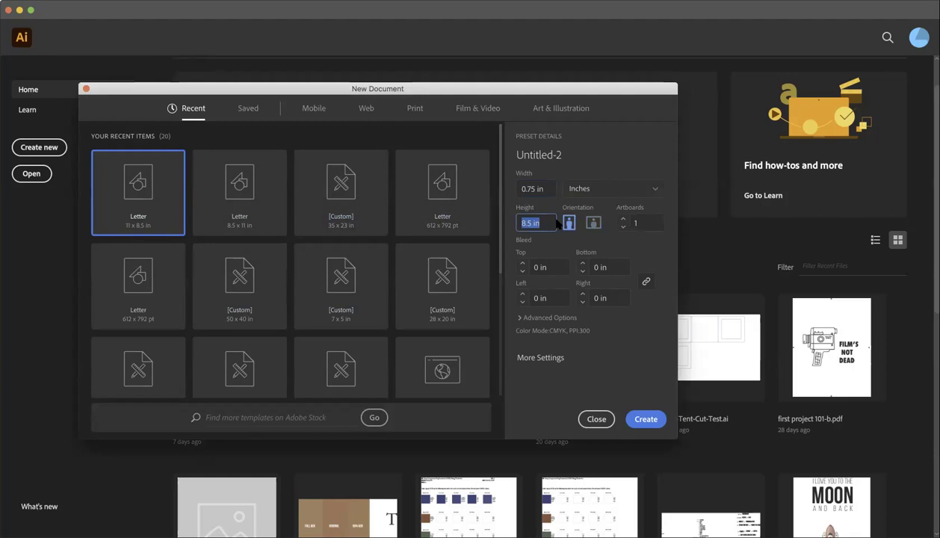
pyautogui.write('1.5')
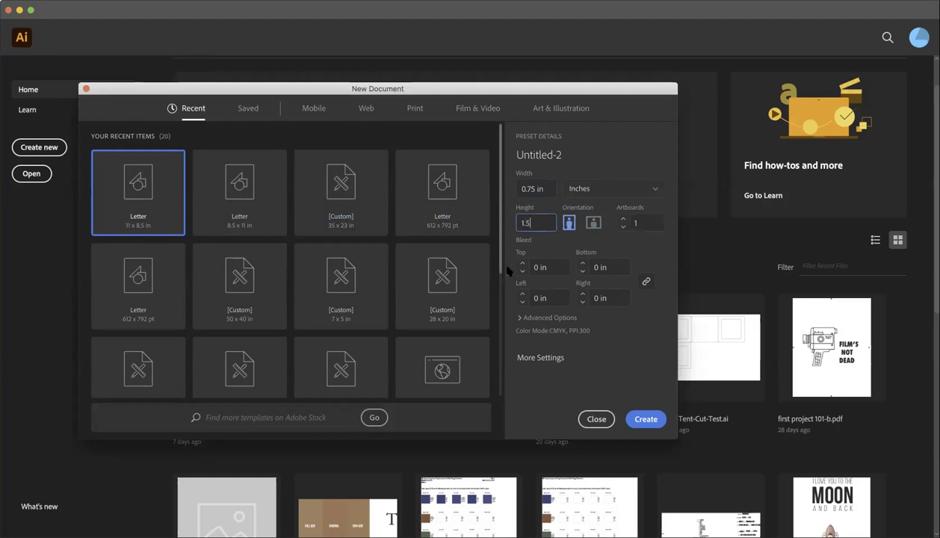
pyautogui.click(522, 262)
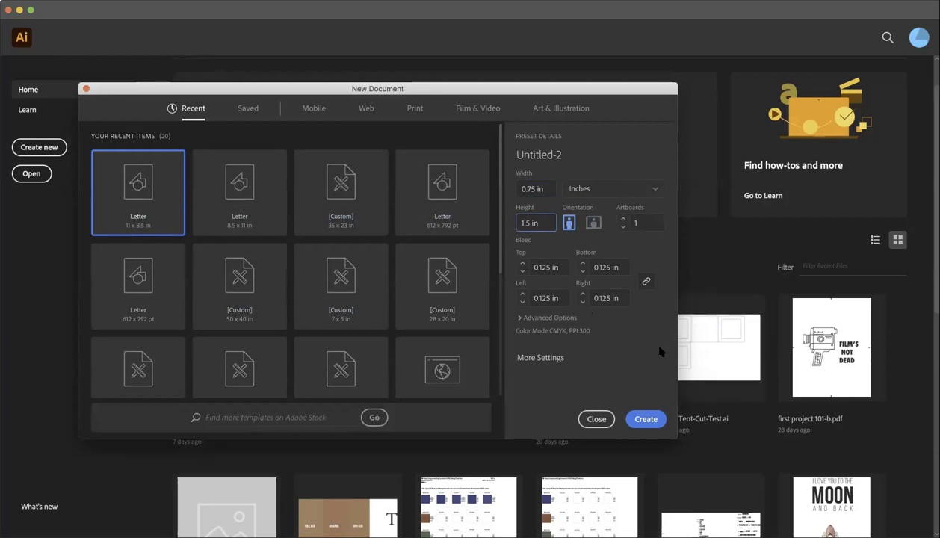
# - Create the 0.75 × 1.5 in document
pyautogui.click(645, 420)
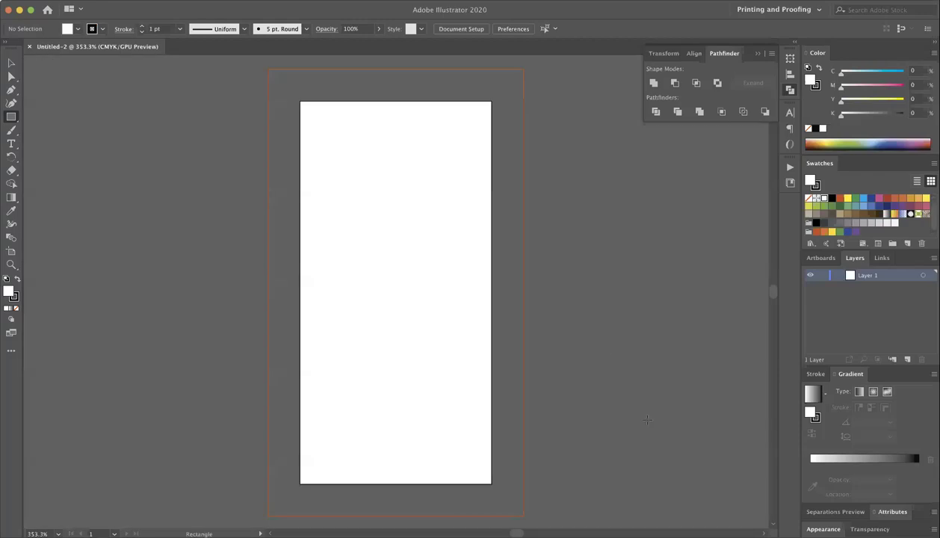
pyautogui.scroll(-2, 504, 315)
pyautogui.keyDown('alt'); pyautogui.scroll(-1, 503, 314); pyautogui.keyUp('alt')
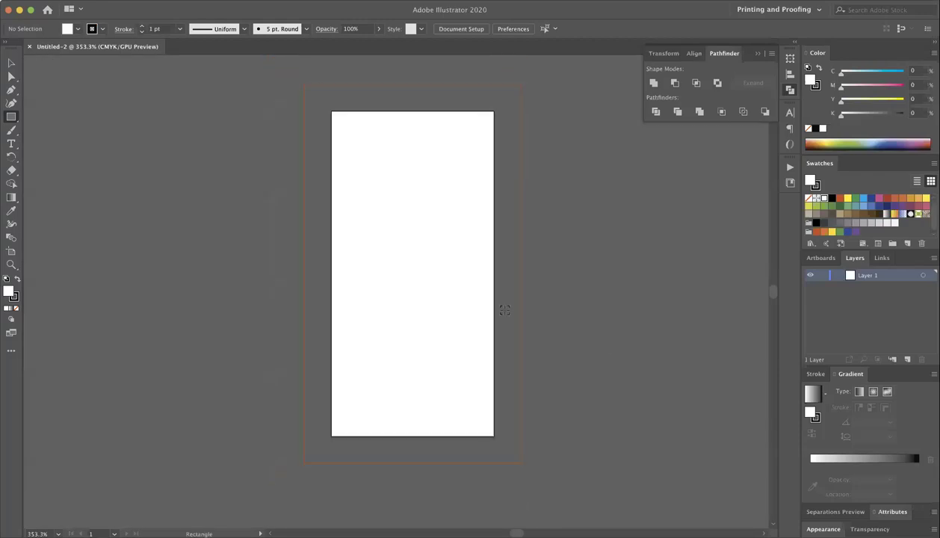
pyautogui.press('super')
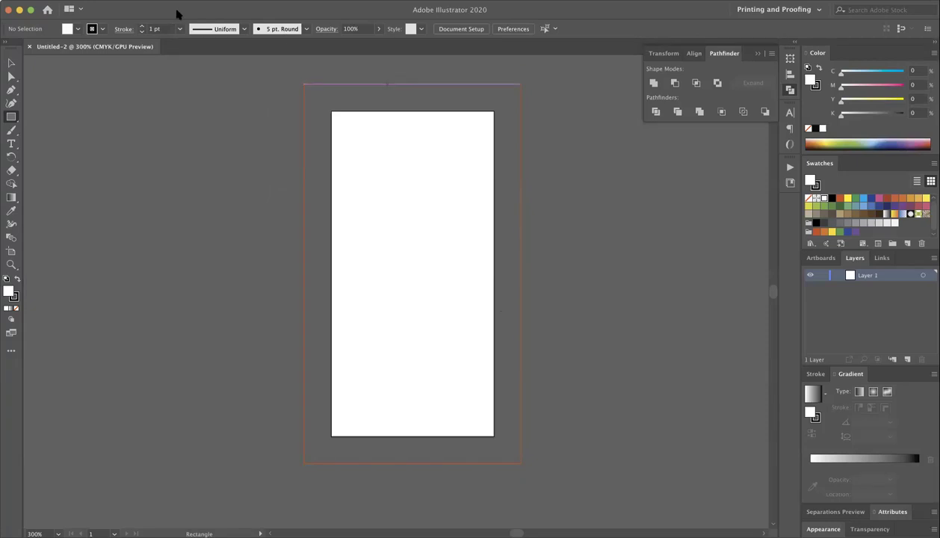
# - Turn the artboard landscape via Document Setup so it is 1.5 in wide by 0.75 in tall
pyautogui.click(458, 29)
pyautogui.click(560, 159)
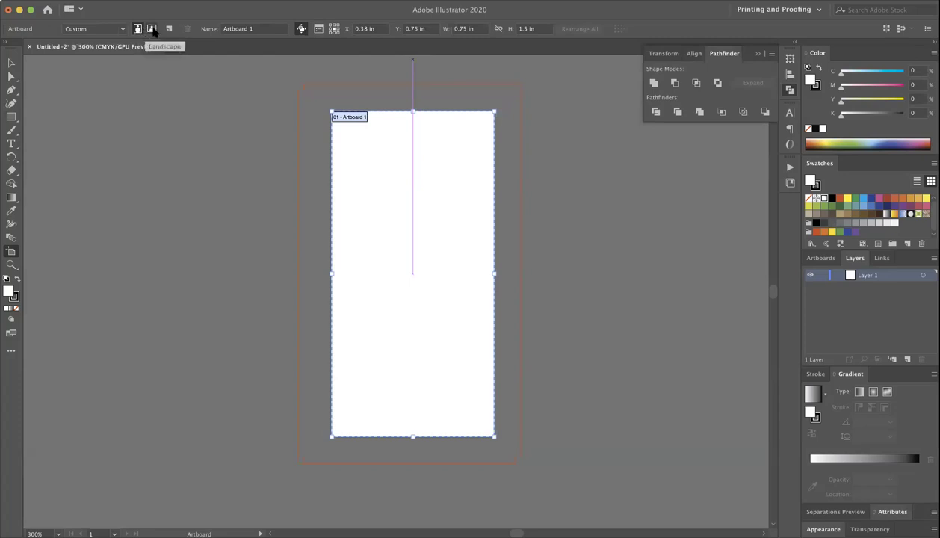
pyautogui.click(152, 29)
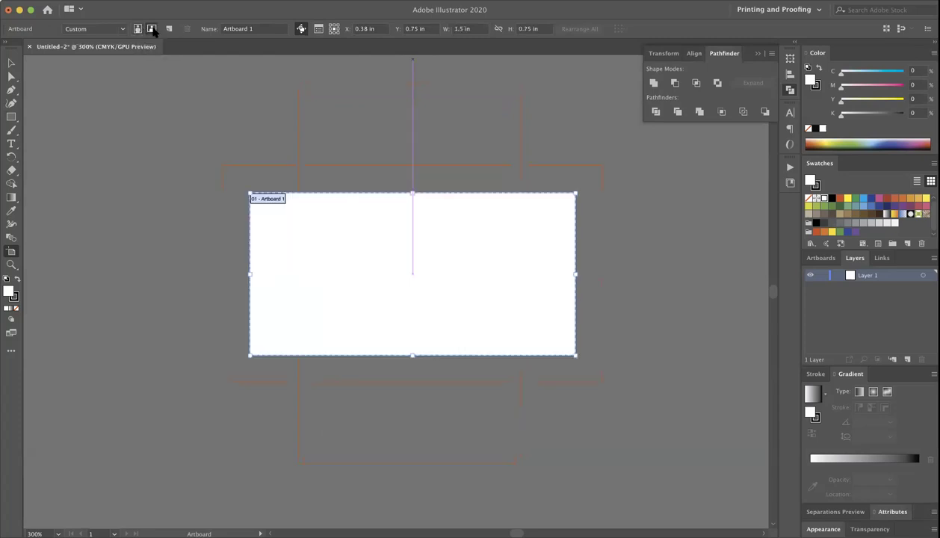
pyautogui.click(11, 63)
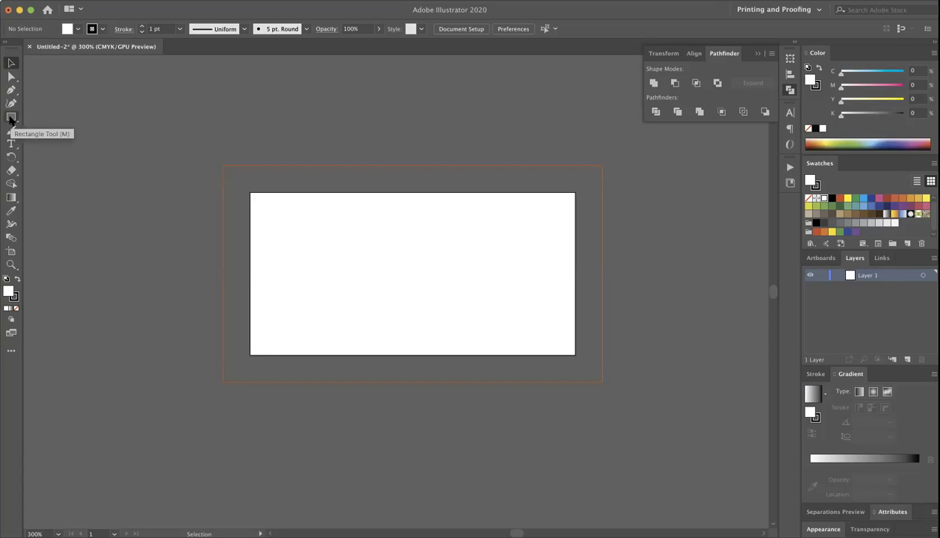
# - Draw a rectangle of exactly 1.5 in × 0.75 in with the Rectangle tool
pyautogui.click(10, 118)
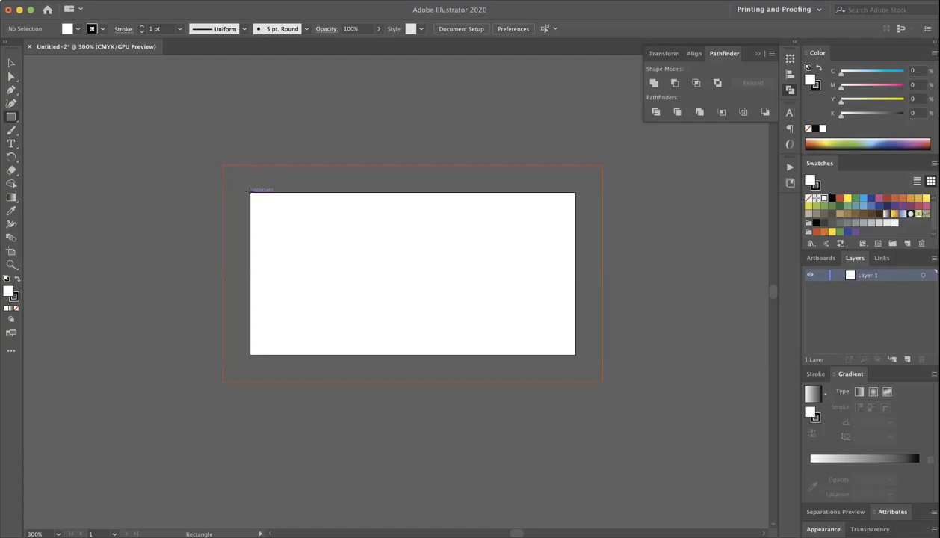
pyautogui.moveTo(250, 193); pyautogui.dragTo(575, 354)
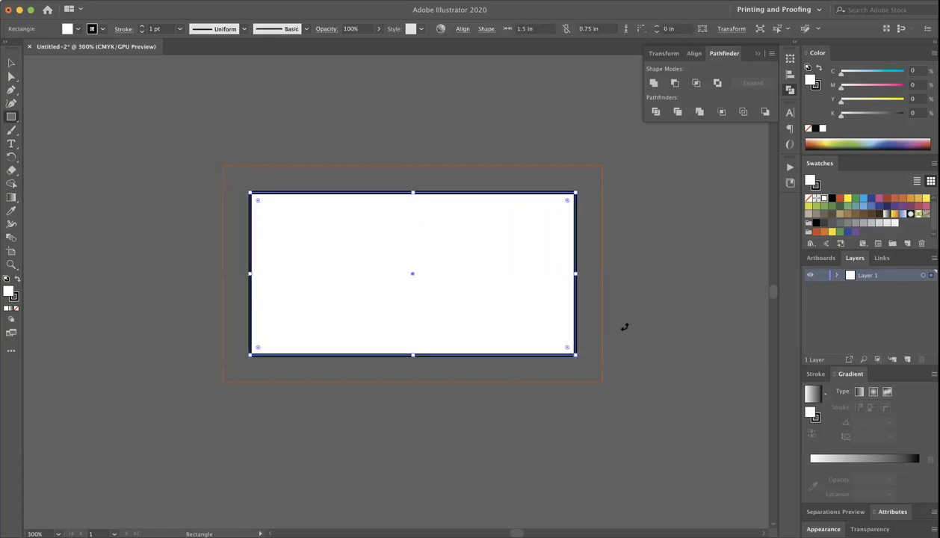
pyautogui.press('super+shift+a')
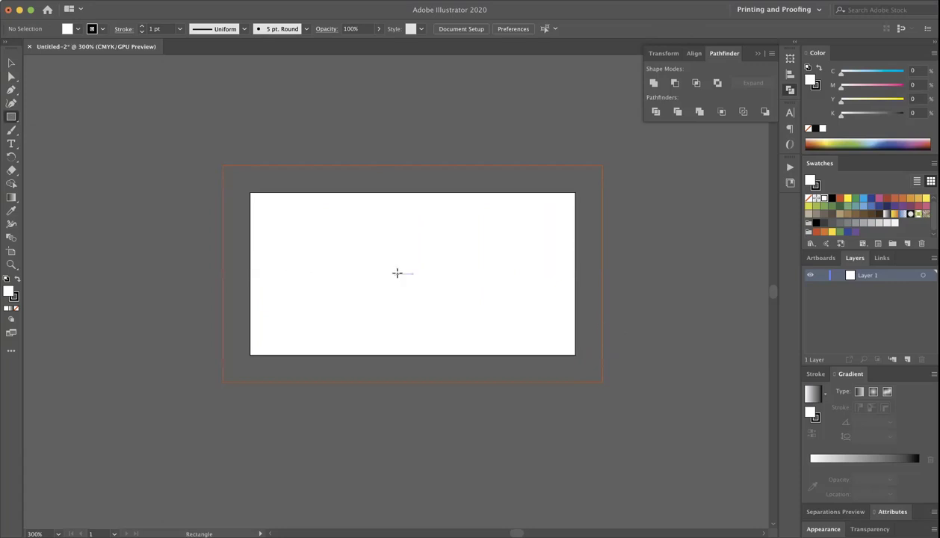
pyautogui.click(374, 258)
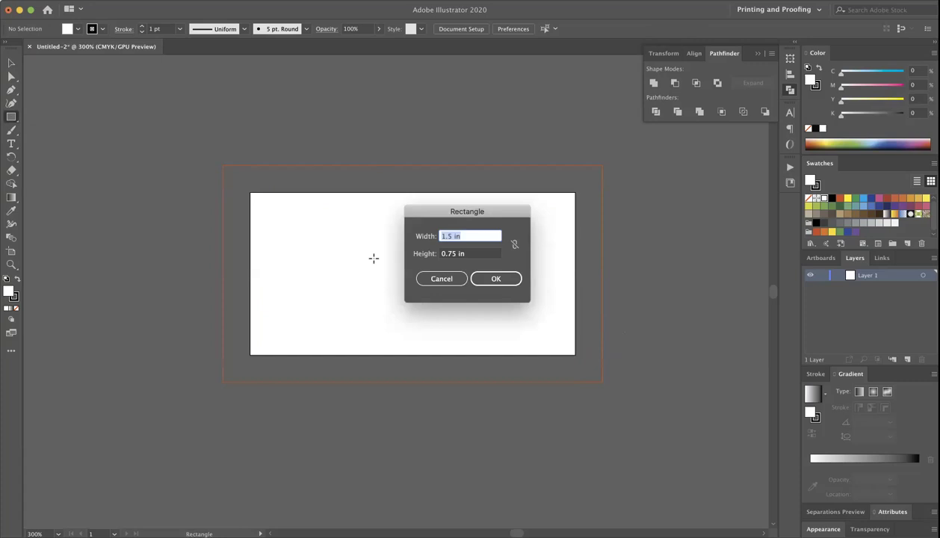
pyautogui.write('1.5')
pyautogui.press('Tab')
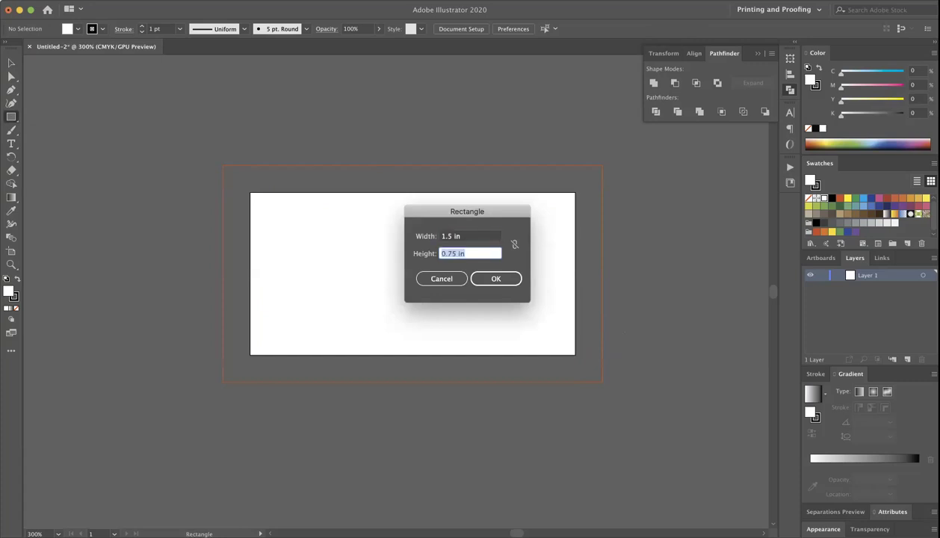
pyautogui.write('0.75')
pyautogui.press('Return')
# - Move the rectangle so it sits offset down-right of the artboard
pyautogui.click(11, 63)
pyautogui.moveTo(536, 343); pyautogui.dragTo(421, 275)
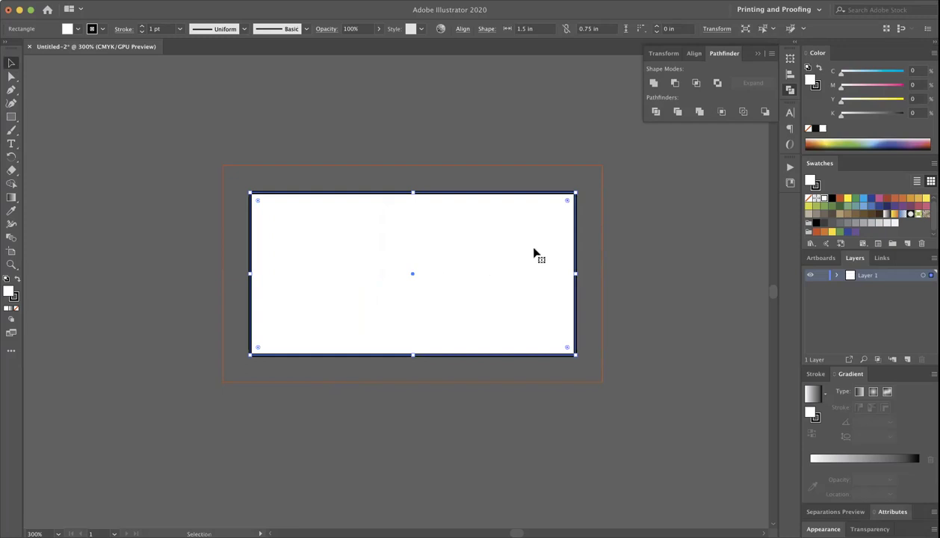
pyautogui.moveTo(556, 253); pyautogui.dragTo(588, 303)
# - Align the rectangle to the artboard, centring it both horizontally and vertically
pyautogui.click(694, 54)
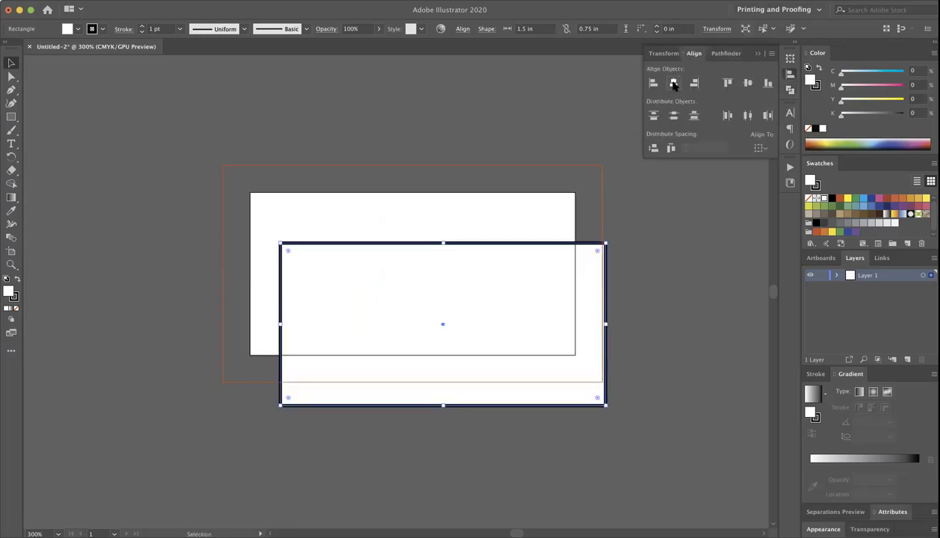
pyautogui.click(760, 148)
pyautogui.click(768, 183)
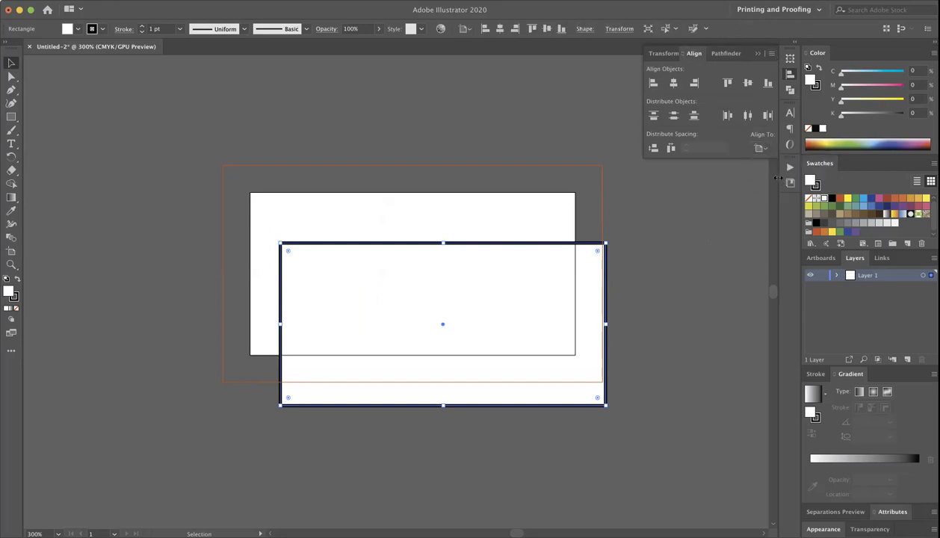
pyautogui.click(759, 149)
pyautogui.click(747, 133)
pyautogui.click(673, 84)
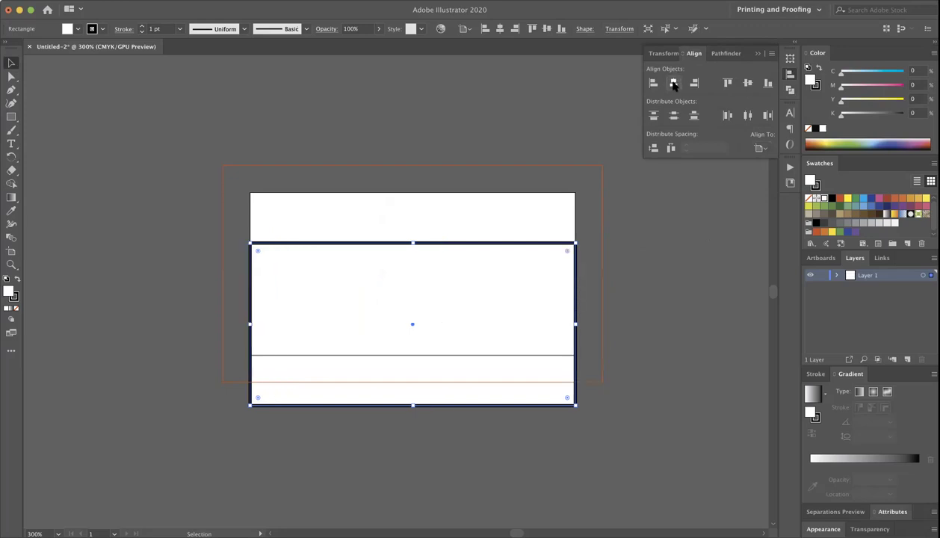
pyautogui.click(748, 83)
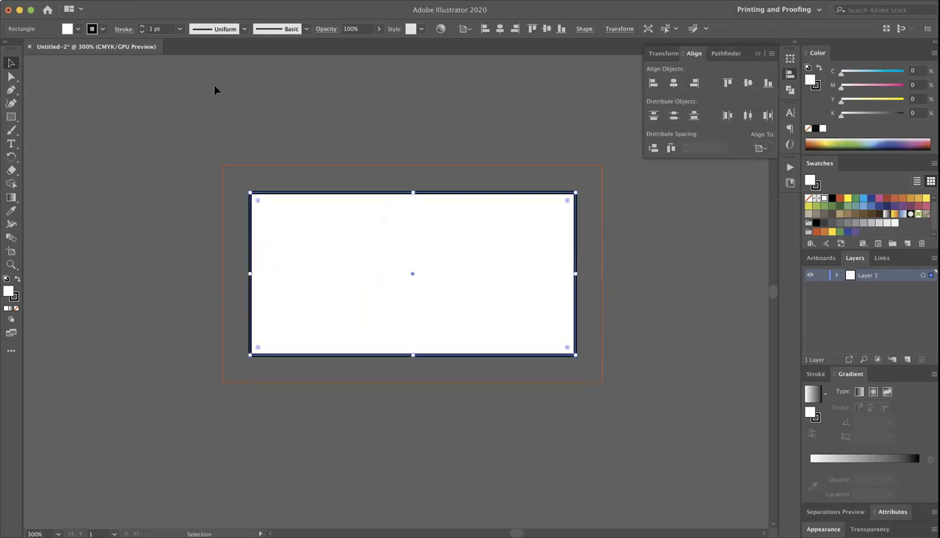
pyautogui.click(434, 185)
pyautogui.click(447, 225)
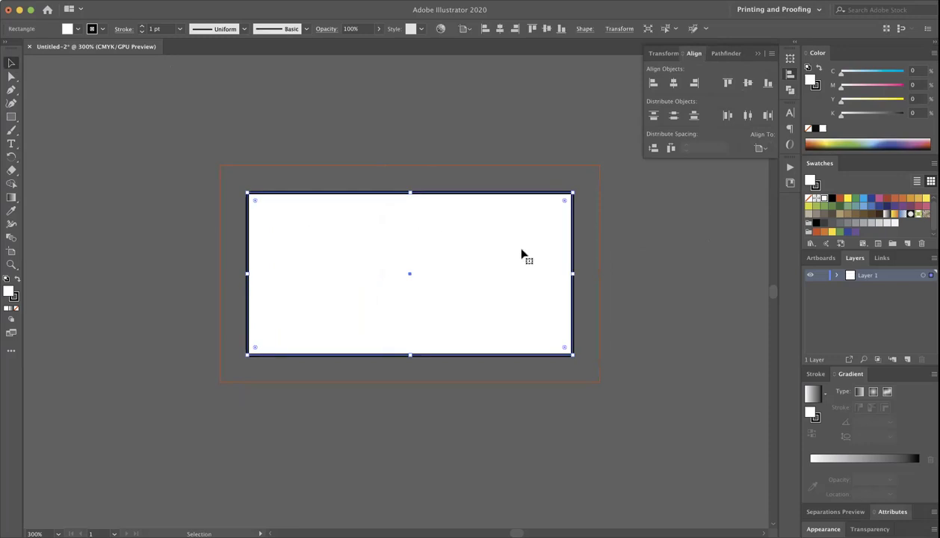
# - Set the rectangle's fill to None
pyautogui.click(78, 28)
pyautogui.click(81, 28)
pyautogui.click(78, 29)
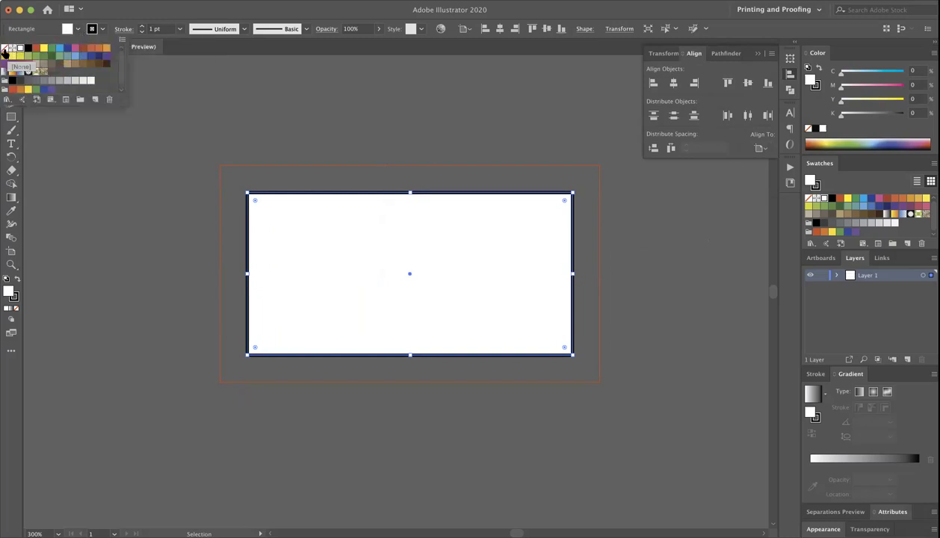
pyautogui.click(5, 50)
pyautogui.click(102, 27)
# - Open the PANTONE+ Solid Coated colour book from the stroke swatch libraries
pyautogui.click(102, 29)
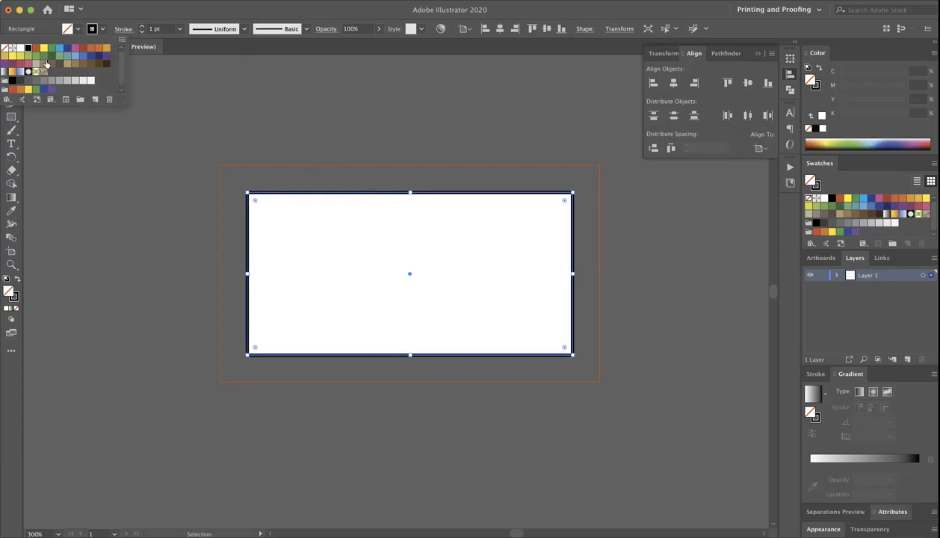
pyautogui.click(7, 99)
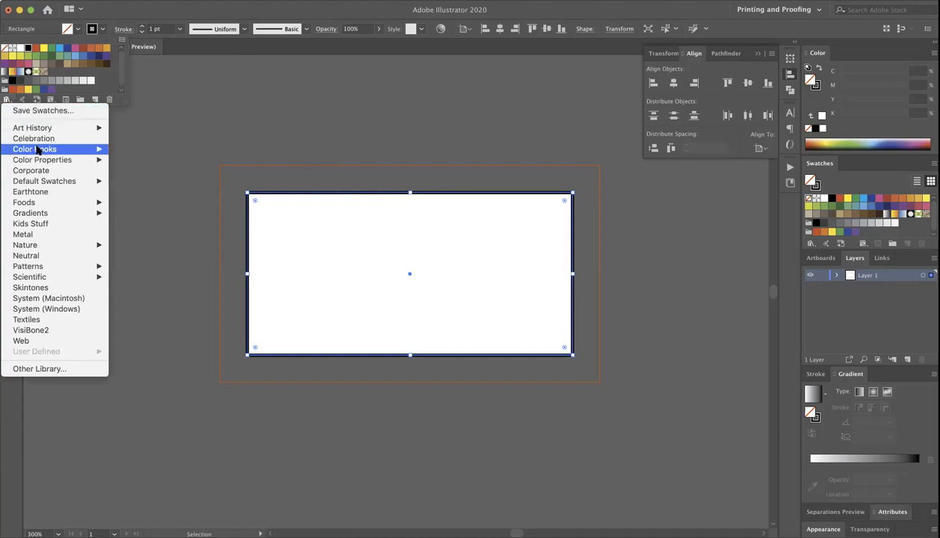
pyautogui.moveTo(38, 149)
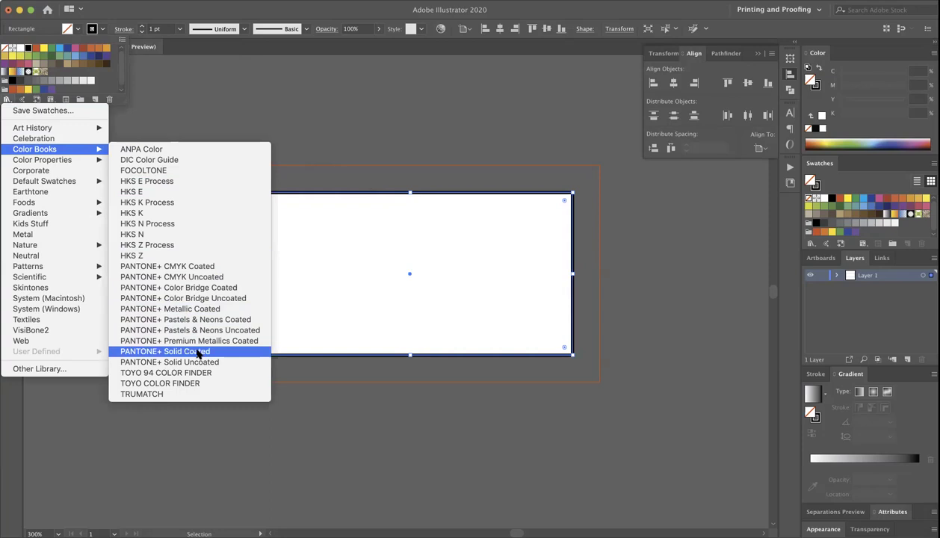
pyautogui.click(199, 352)
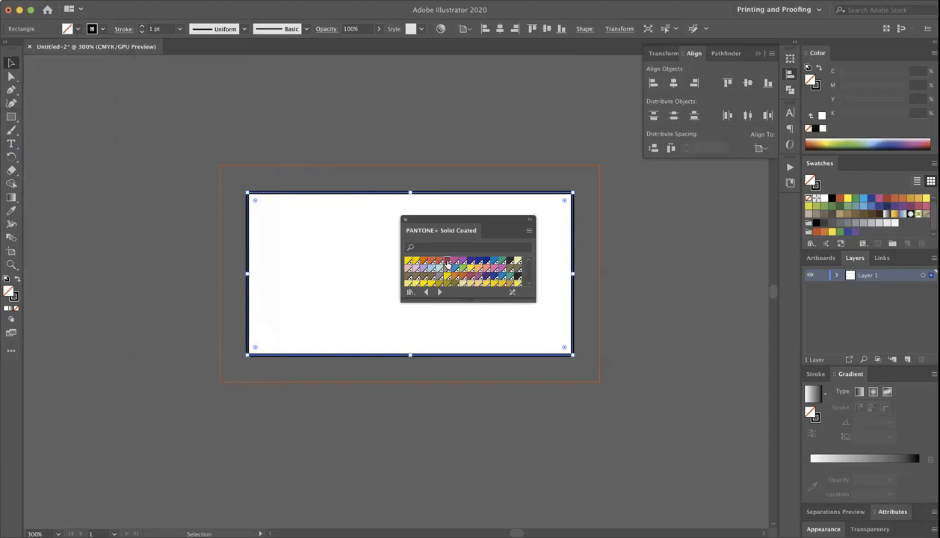
# - Give the rectangle a PANTONE Rubine Red C stroke with no fill, then close the library
pyautogui.click(447, 263)
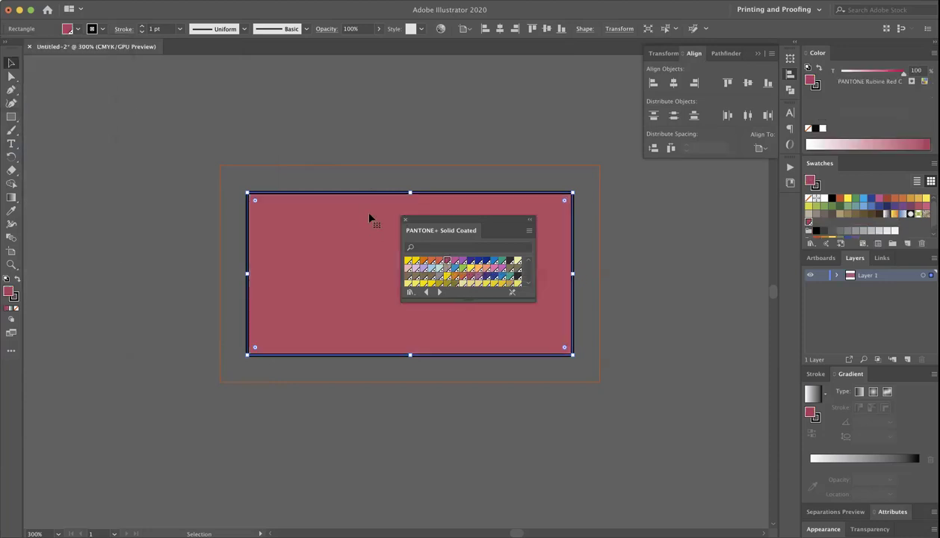
pyautogui.click(18, 280)
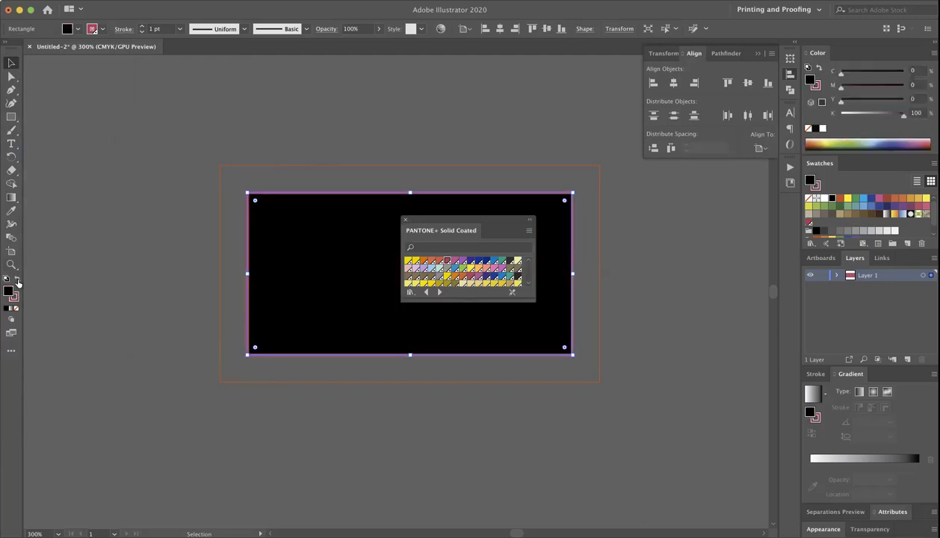
pyautogui.click(17, 308)
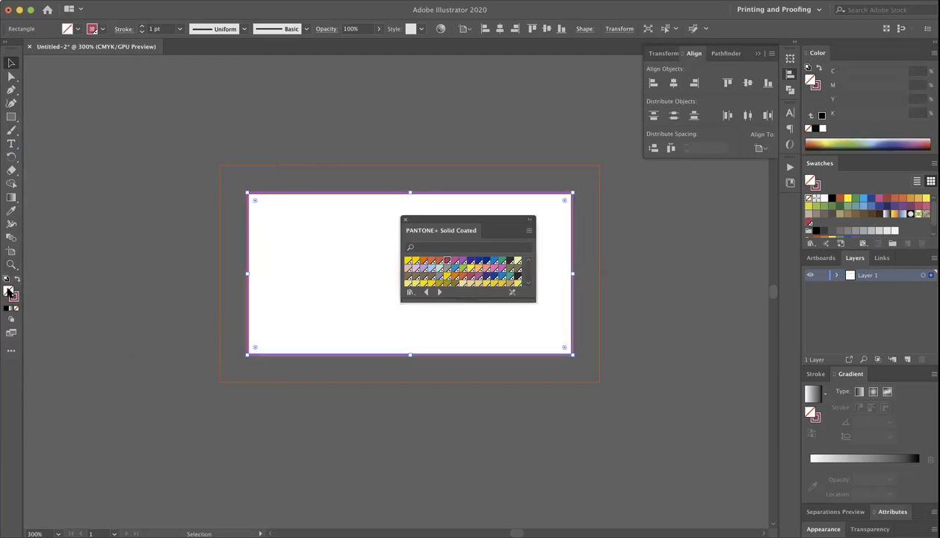
pyautogui.click(161, 239)
pyautogui.click(304, 193)
pyautogui.click(404, 220)
# - With the rectangle deselected, reset the default colours to black fill and no stroke
pyautogui.click(668, 241)
pyautogui.click(502, 194)
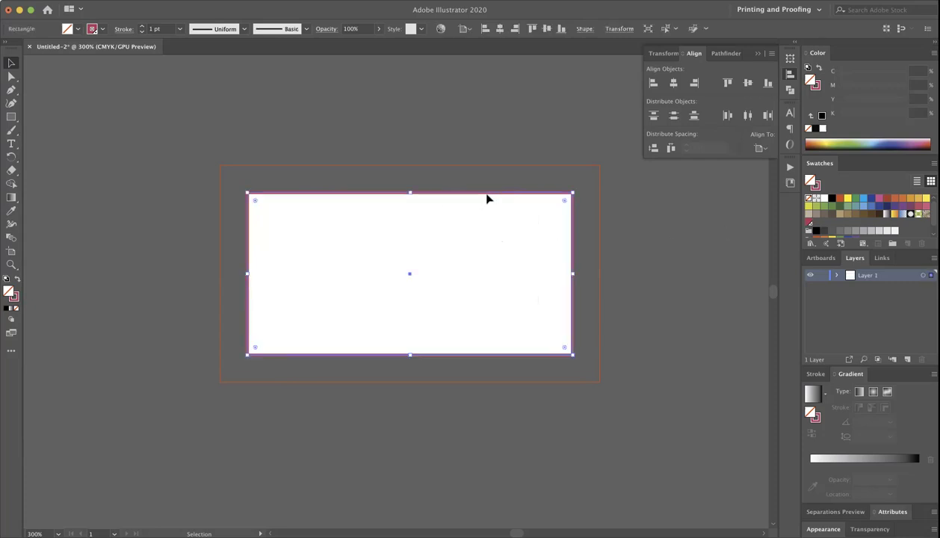
pyautogui.press('a')
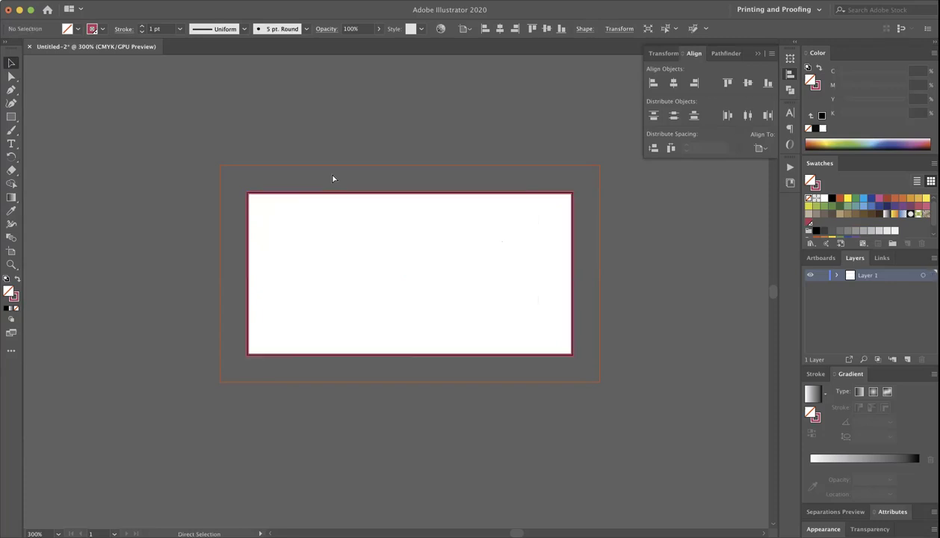
pyautogui.click(334, 178)
pyautogui.press('v')
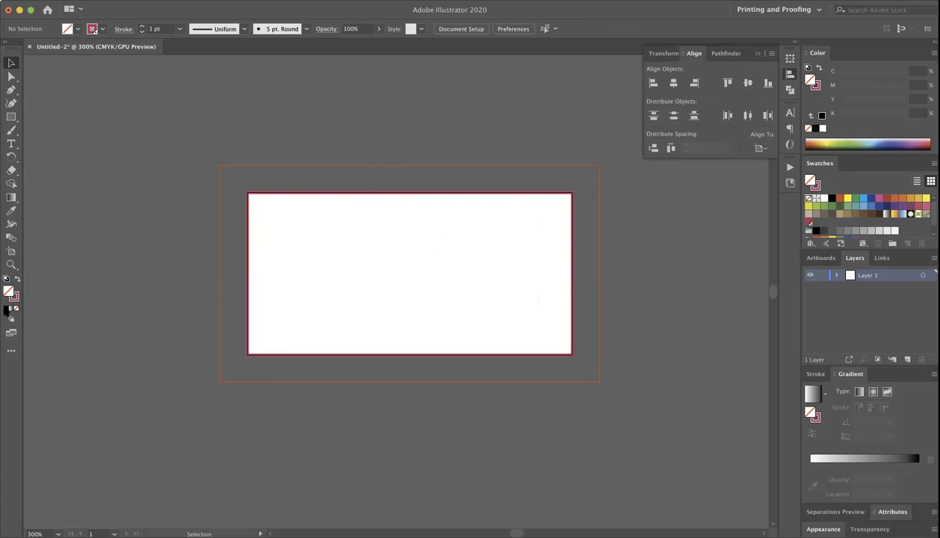
pyautogui.click(822, 193)
pyautogui.click(814, 187)
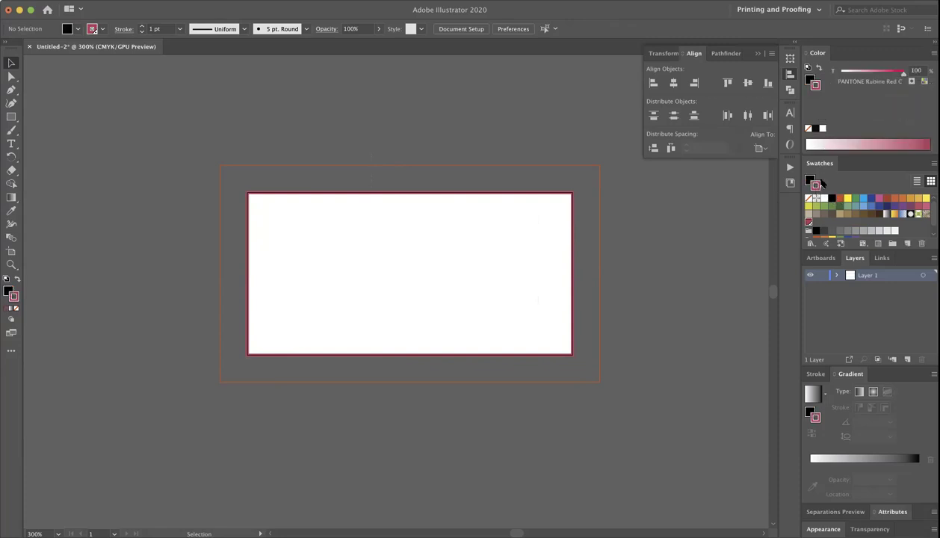
pyautogui.click(809, 200)
pyautogui.click(809, 180)
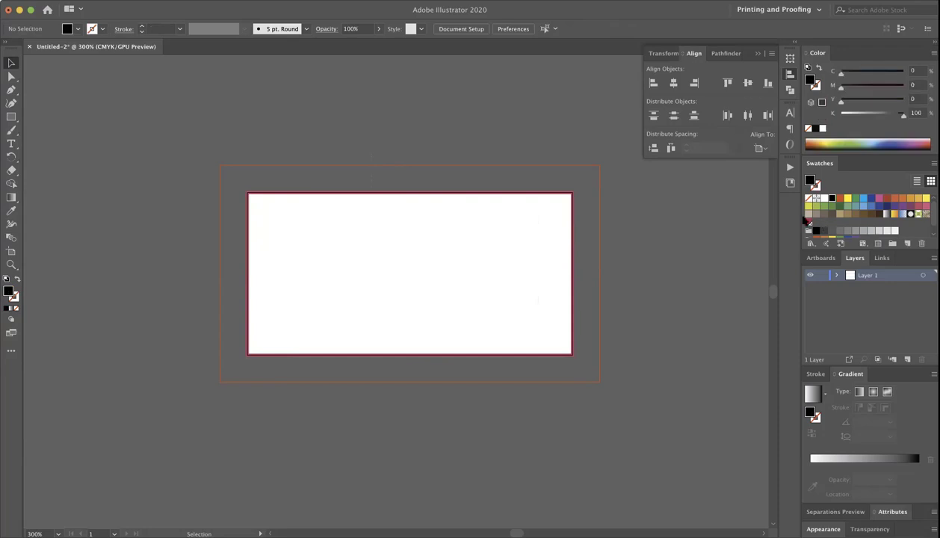
# - Type the title 'Ben's Labels' near the label's top-left, fixing the typo
pyautogui.press('t')
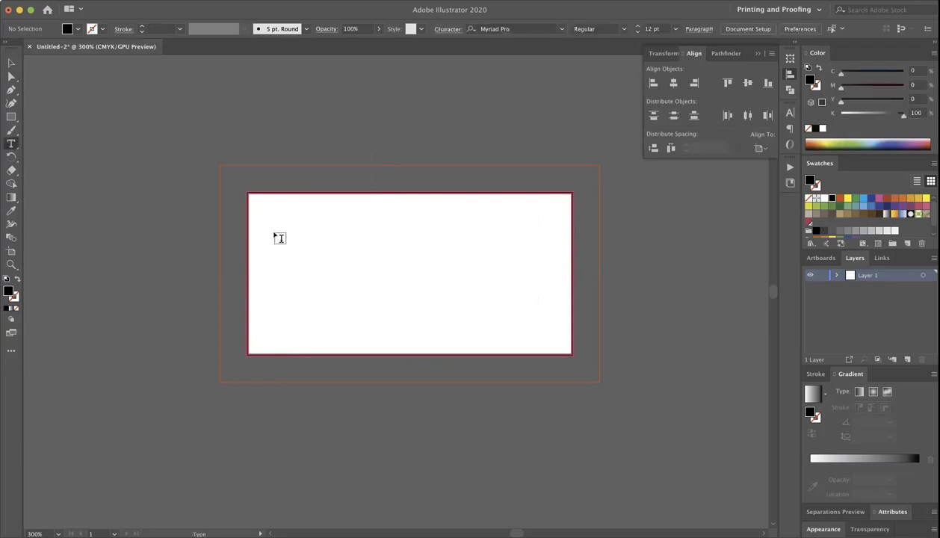
pyautogui.click(270, 229)
pyautogui.write('Be')
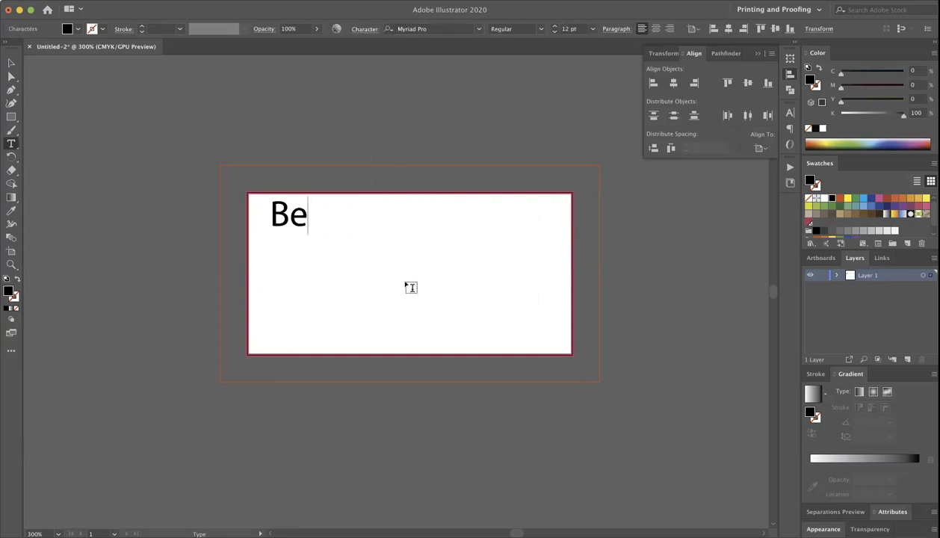
pyautogui.write("n's Labelds")
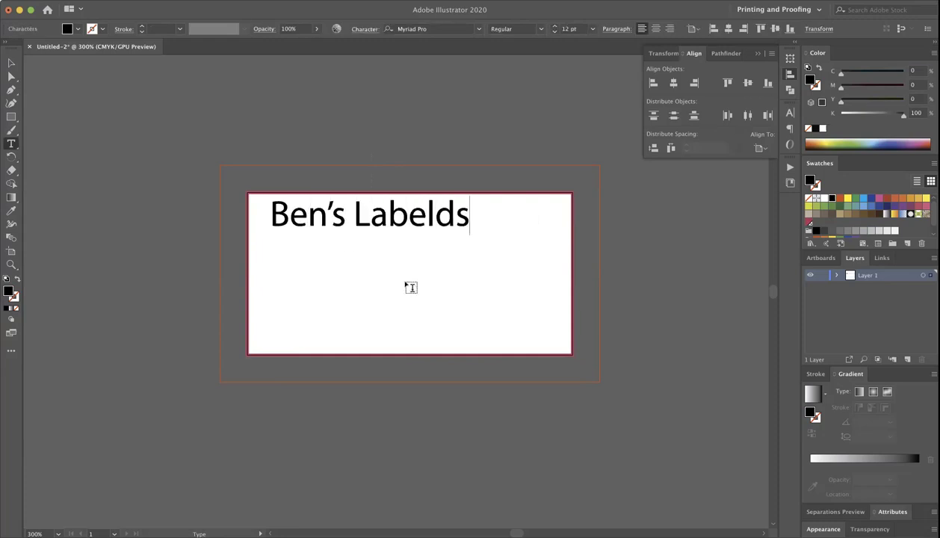
pyautogui.press('BackSpace')
pyautogui.press('BackSpace')
pyautogui.press('BackSpace')
pyautogui.write('s')
pyautogui.press('BackSpace')
pyautogui.write('ls')
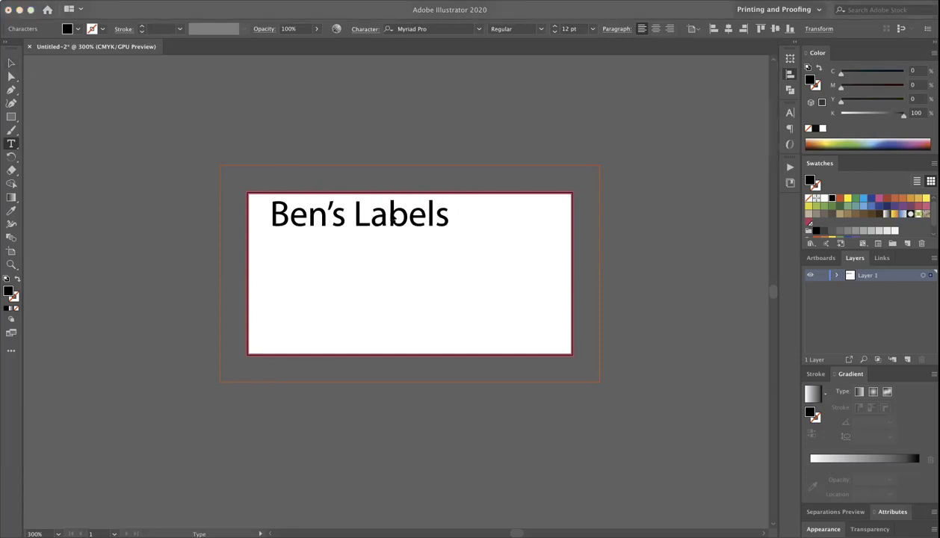
pyautogui.hotkey('shift', 'F7')
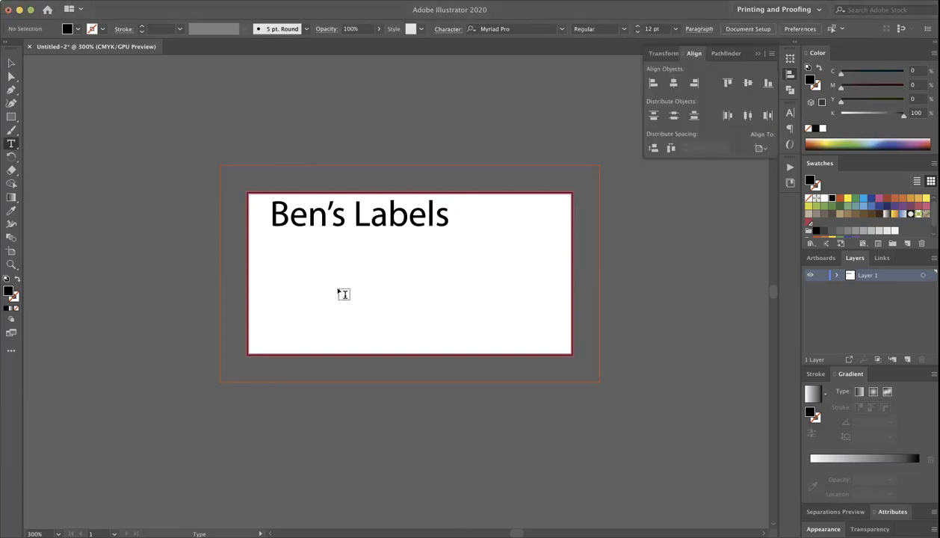
# - Delete the stray placeholder text objects created below the title
pyautogui.press('v')
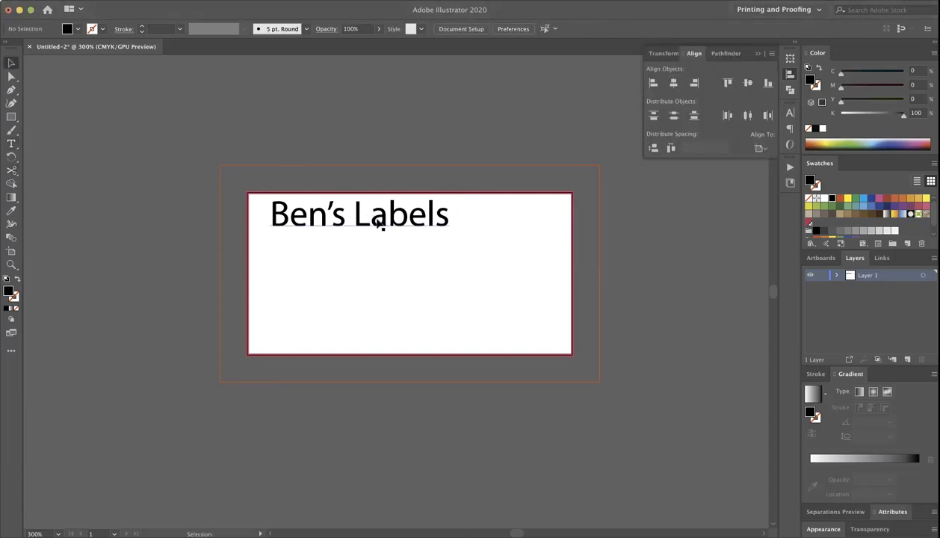
pyautogui.click(380, 219)
pyautogui.press('t')
pyautogui.click(287, 285)
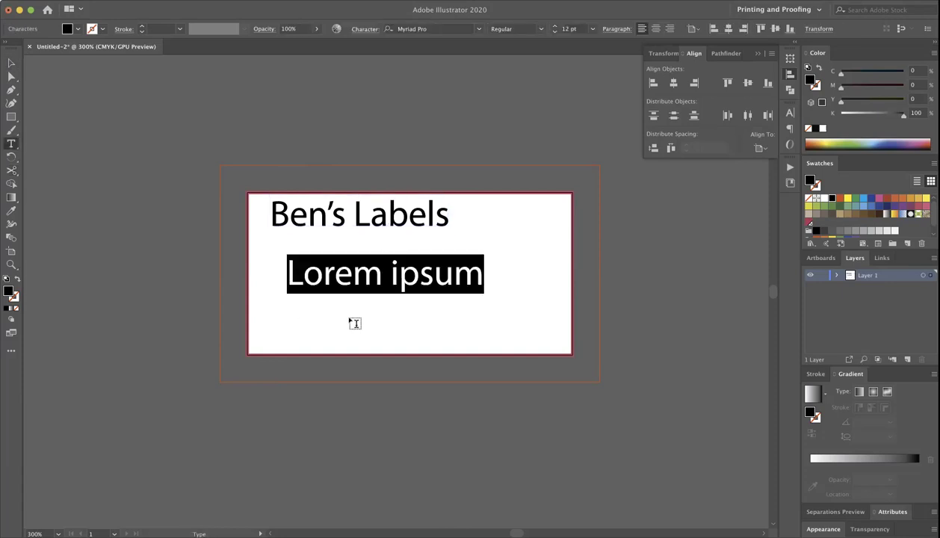
pyautogui.press('Escape')
pyautogui.press('Delete')
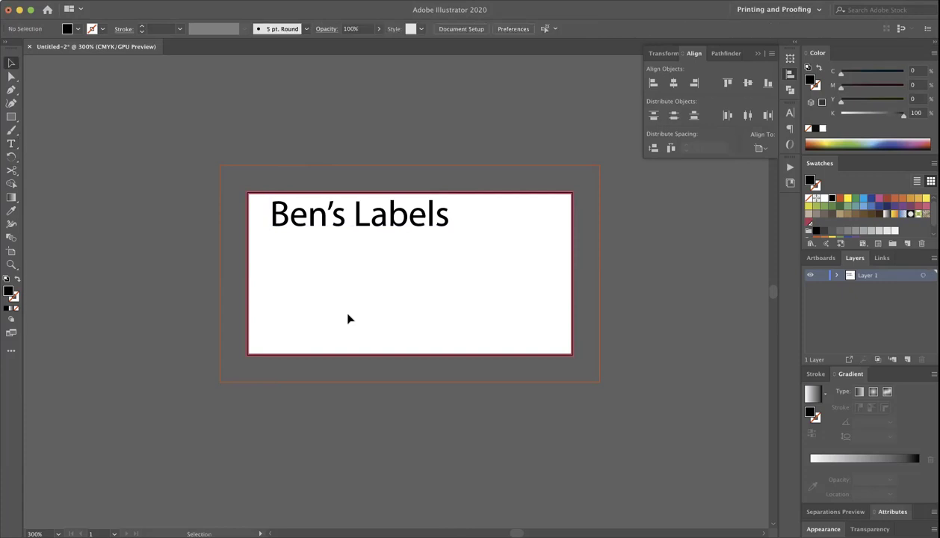
pyautogui.press('t')
pyautogui.moveTo(268, 251); pyautogui.dragTo(506, 336)
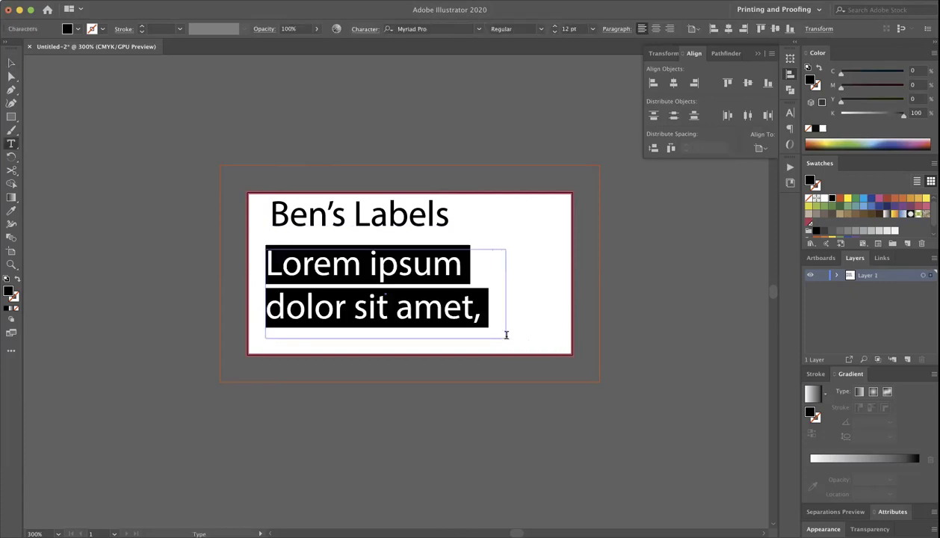
pyautogui.press('BackSpace')
pyautogui.press('Escape')
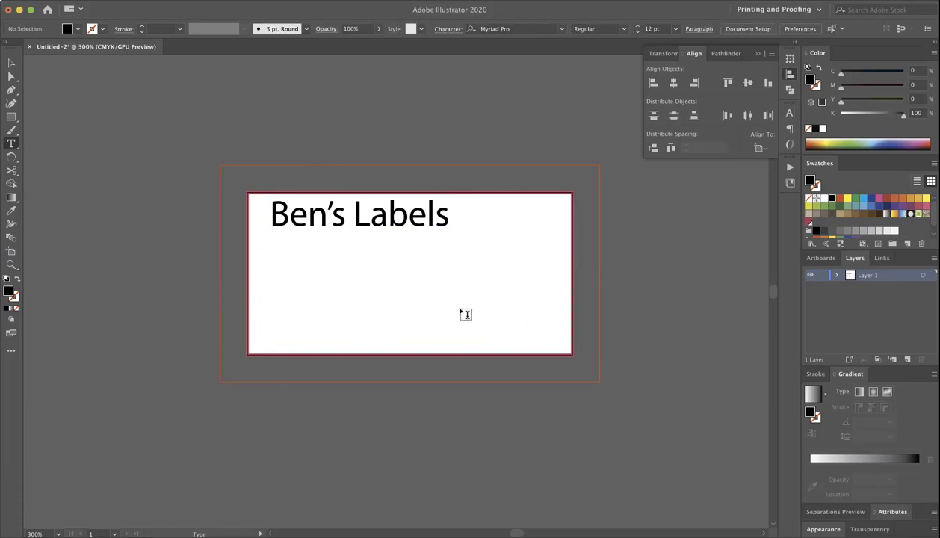
# - Scale up the Ben's Labels title and reposition it on the label
pyautogui.press('v')
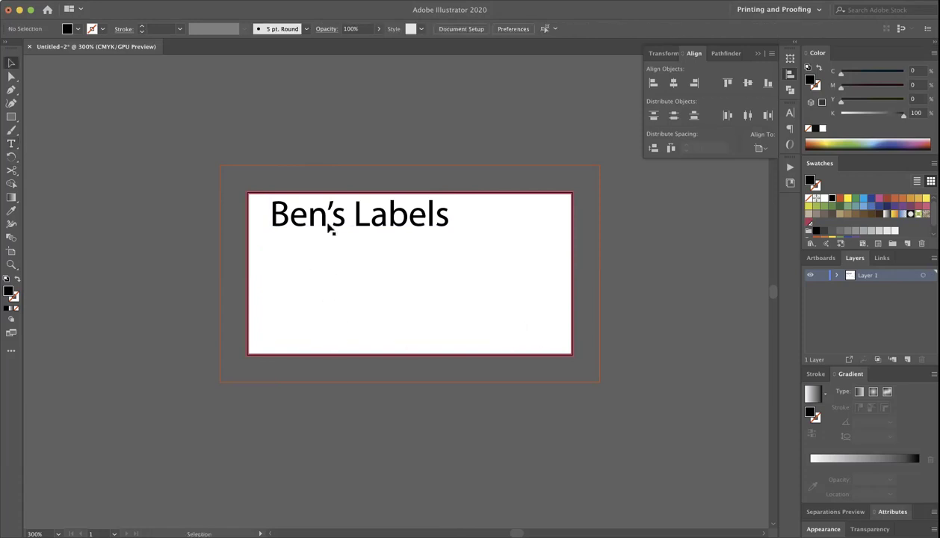
pyautogui.click(342, 225)
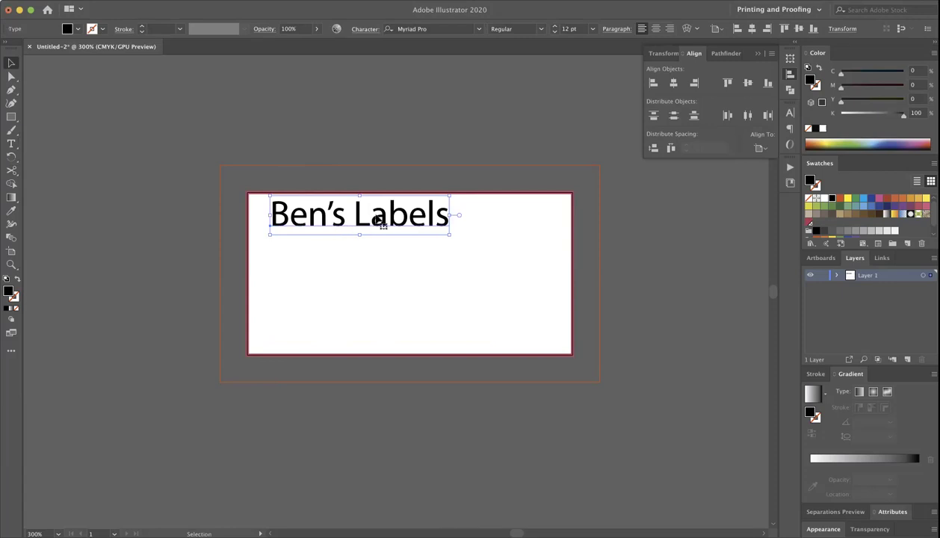
pyautogui.moveTo(380, 223); pyautogui.dragTo(396, 234)
pyautogui.moveTo(473, 248); pyautogui.dragTo(544, 267)
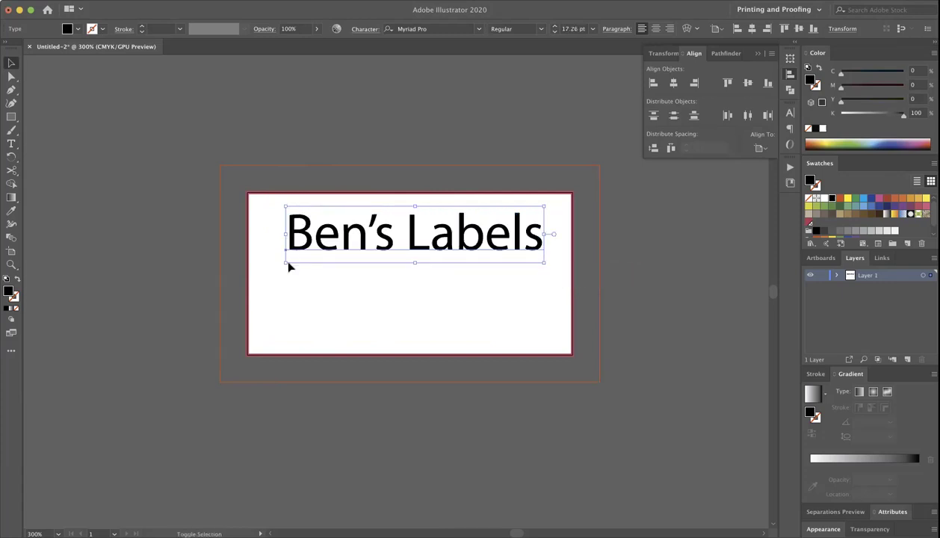
pyautogui.moveTo(284, 262); pyautogui.dragTo(269, 266)
pyautogui.moveTo(346, 241)
pyautogui.mouseDown()
pyautogui.moveTo(365, 242)
pyautogui.moveTo(363, 264)
pyautogui.moveTo(353, 256)
pyautogui.mouseUp()
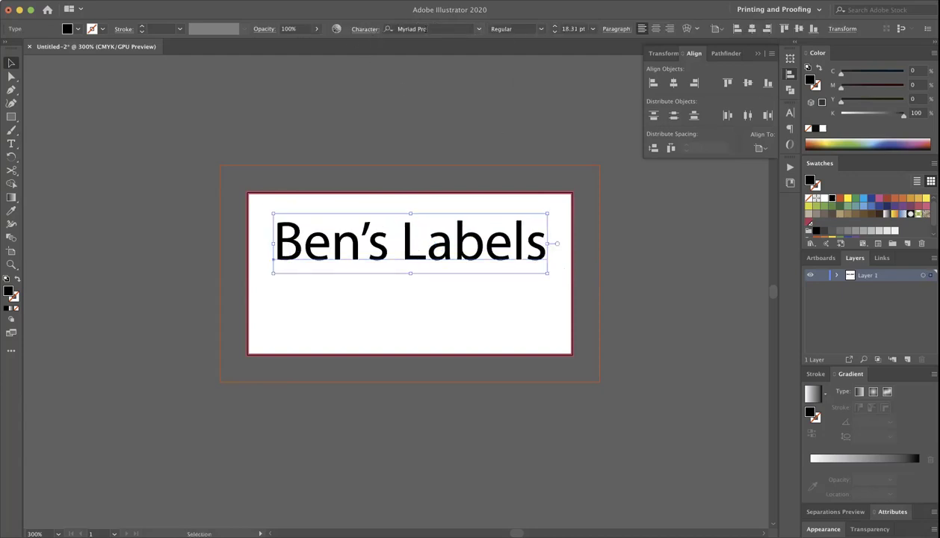
# - Set the title in the AmarilloUSAF font and shrink it to fit inside the label
pyautogui.click(478, 30)
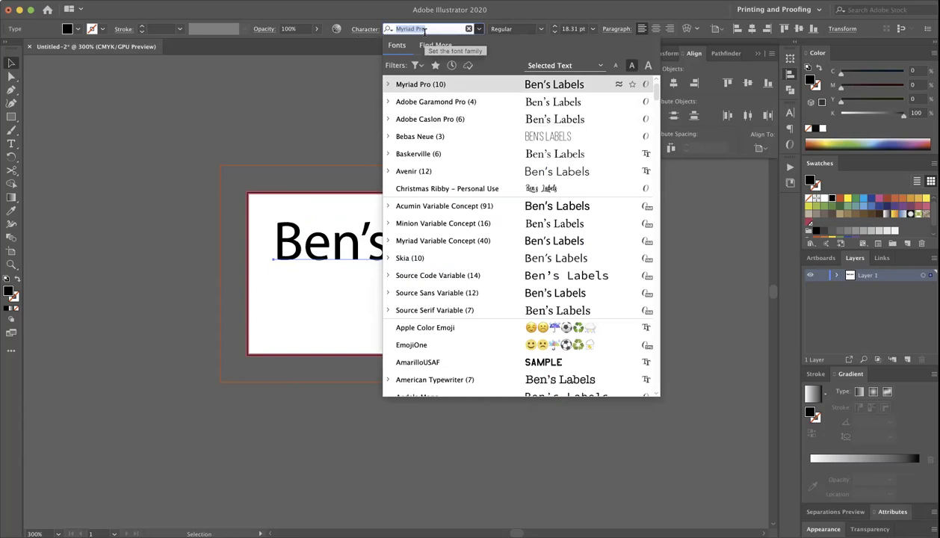
pyautogui.write('ama')
pyautogui.press('Return')
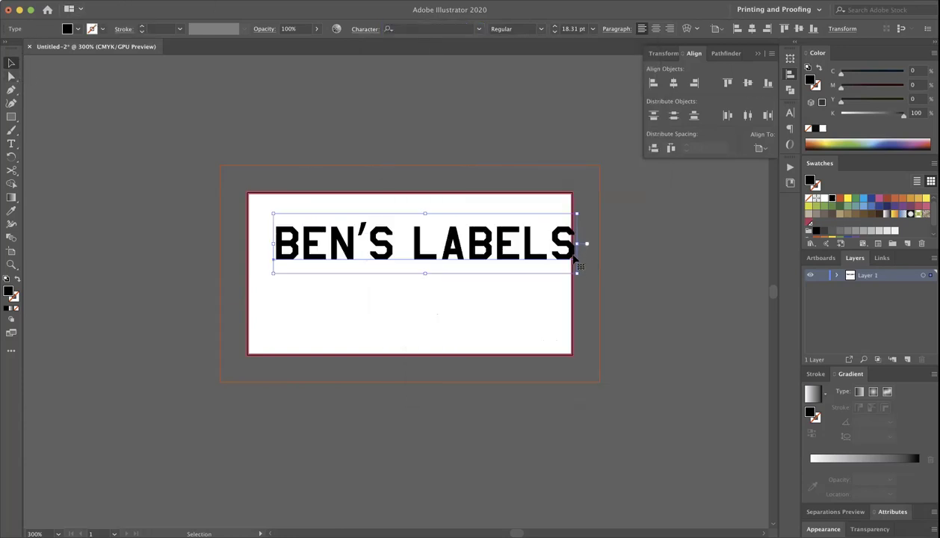
pyautogui.moveTo(576, 274); pyautogui.dragTo(507, 247)
pyautogui.click(616, 235)
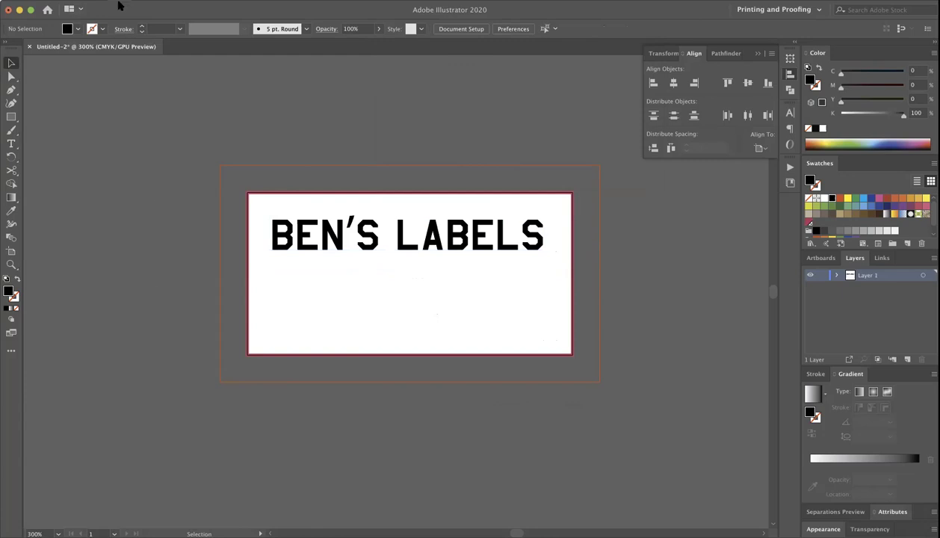
pyautogui.click(84, 0)
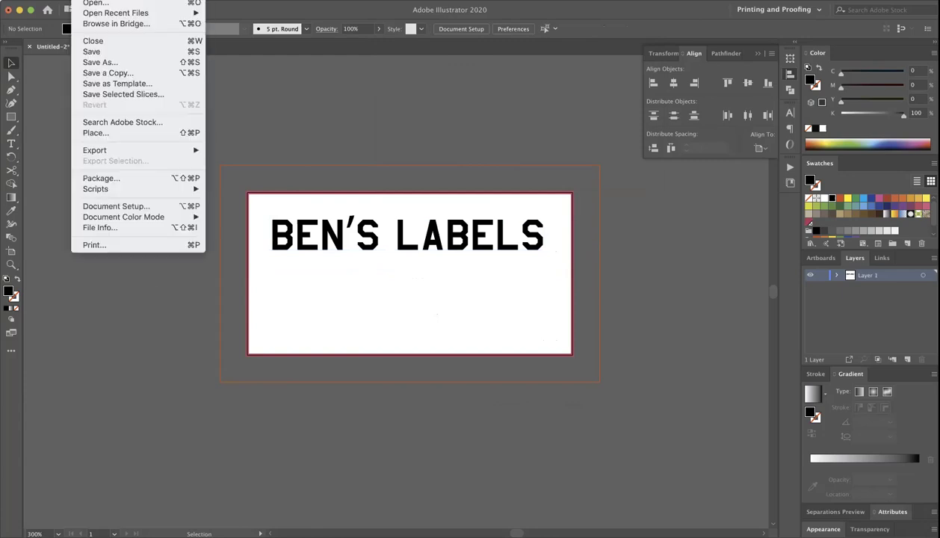
pyautogui.moveTo(135, 0)
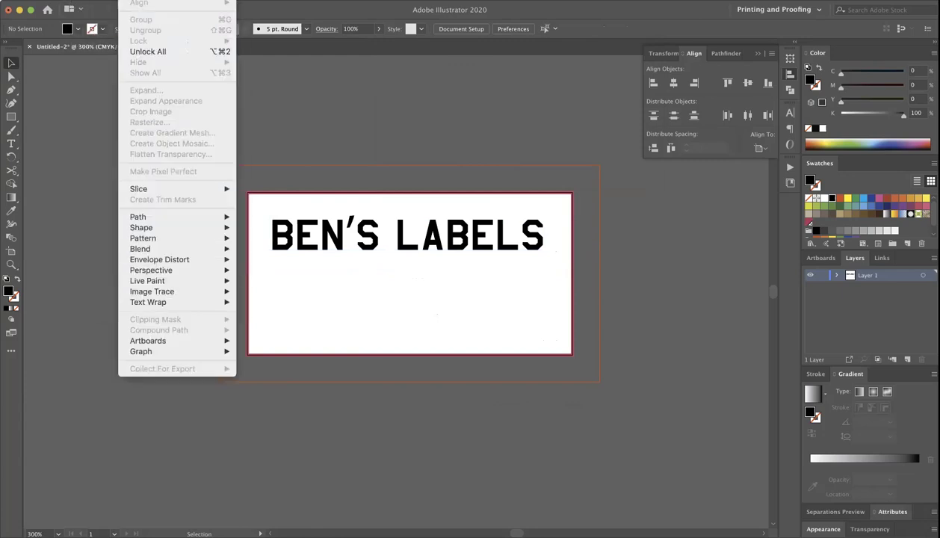
pyautogui.press('Escape')
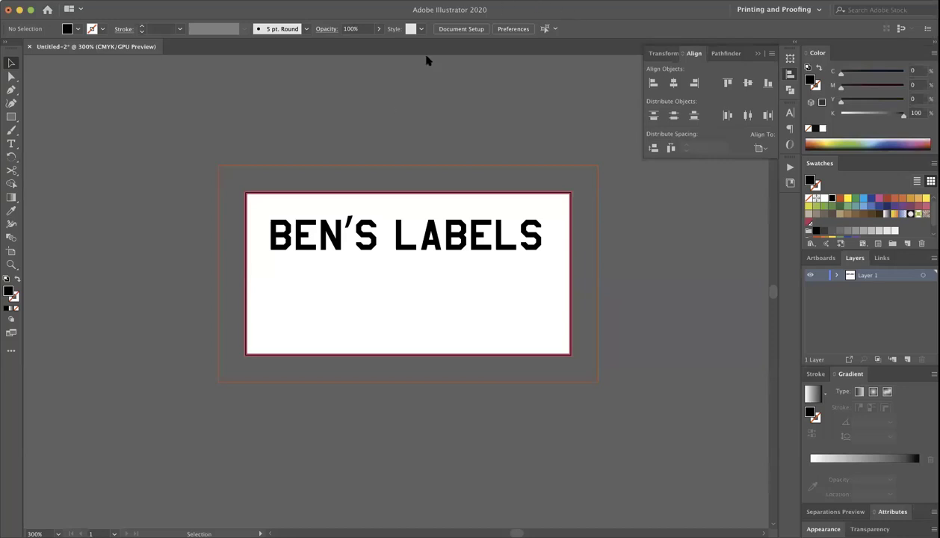
# - Place biplane-clipart-stearman-5.png from Documents > Printing Technology > PRNT 101 > Resources > Sp21
pyautogui.click(86, 0)
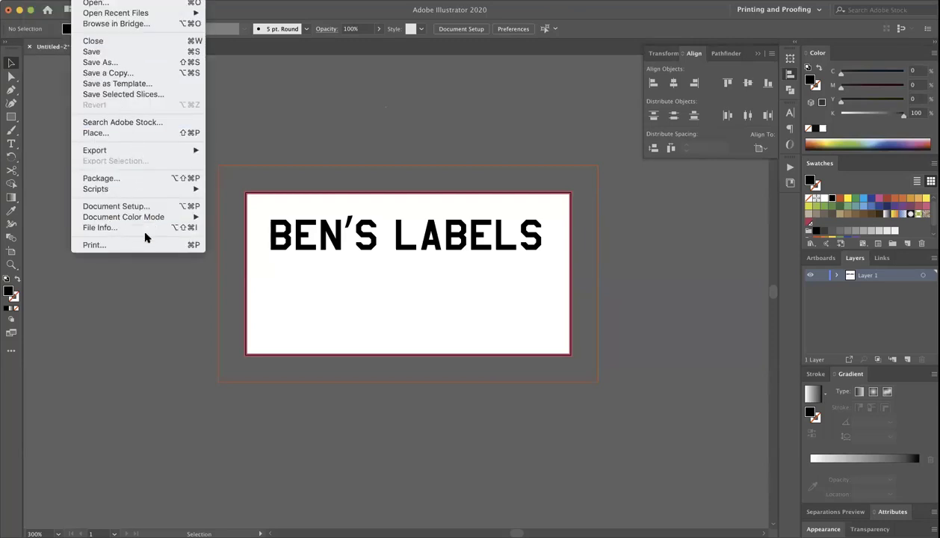
pyautogui.click(139, 132)
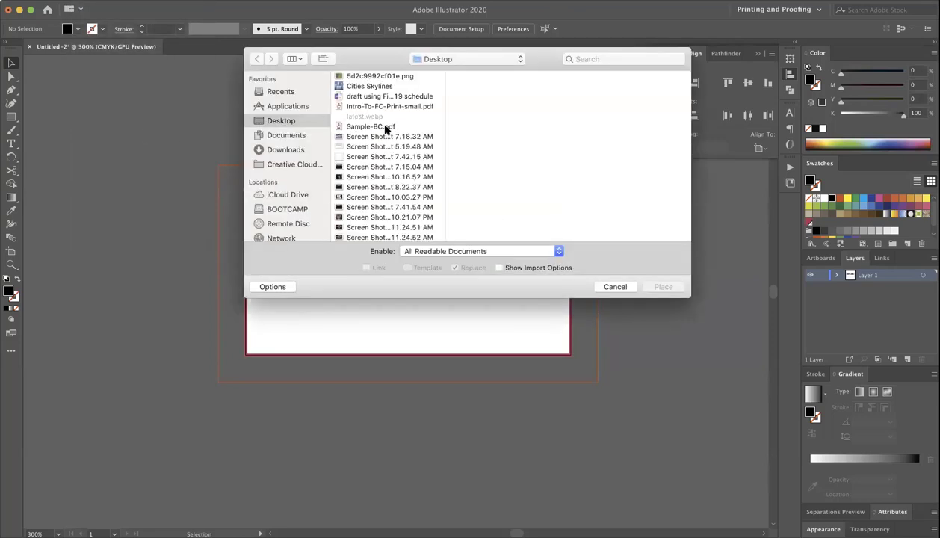
pyautogui.click(293, 134)
pyautogui.scroll(-3, 386, 189)
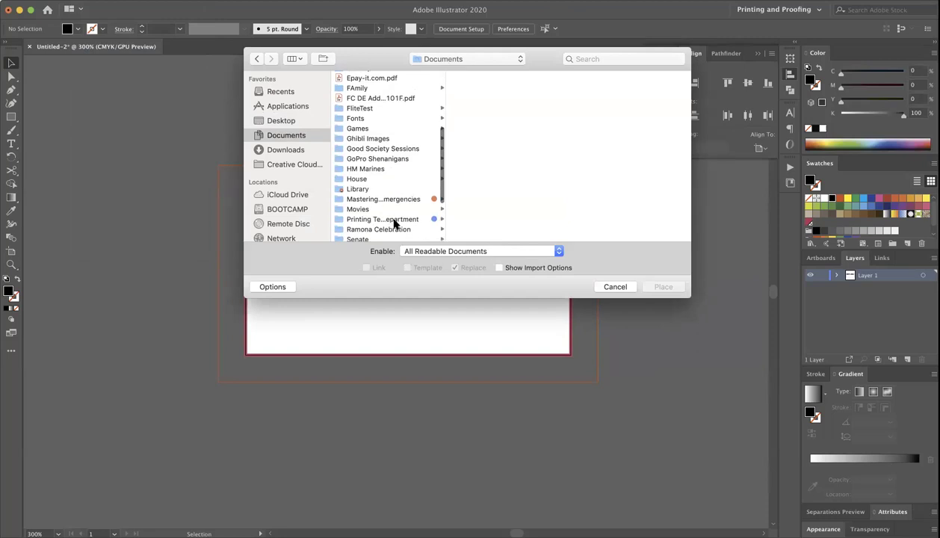
pyautogui.click(392, 219)
pyautogui.scroll(-5, 478, 187)
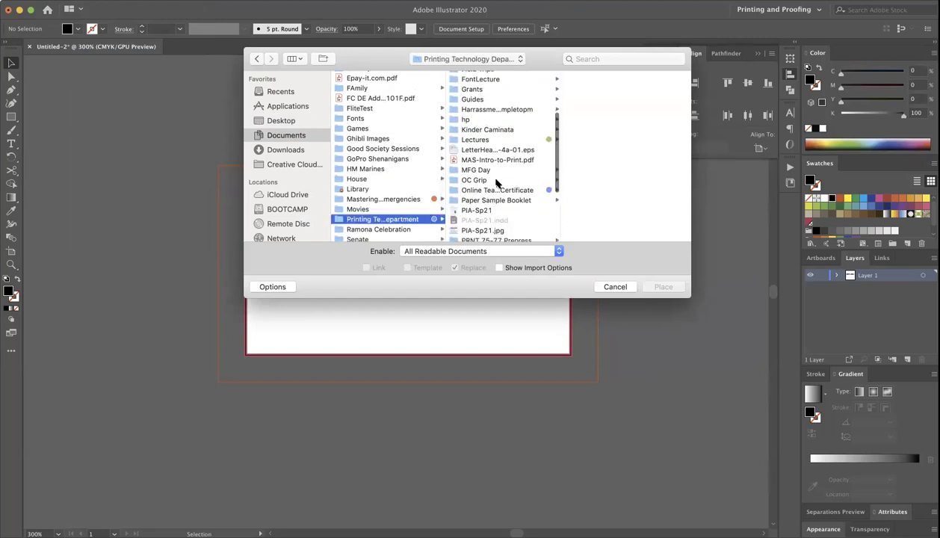
pyautogui.scroll(-1, 499, 177)
pyautogui.click(494, 190)
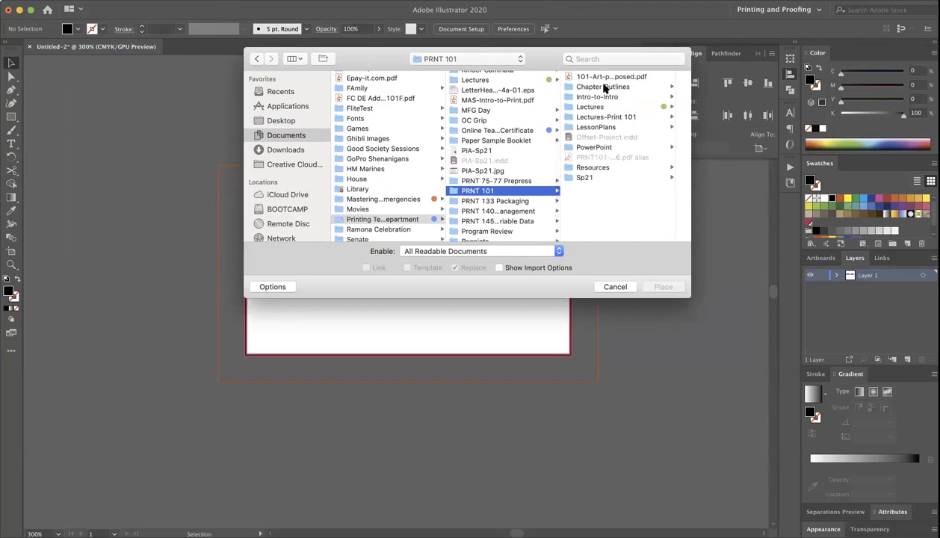
pyautogui.click(588, 169)
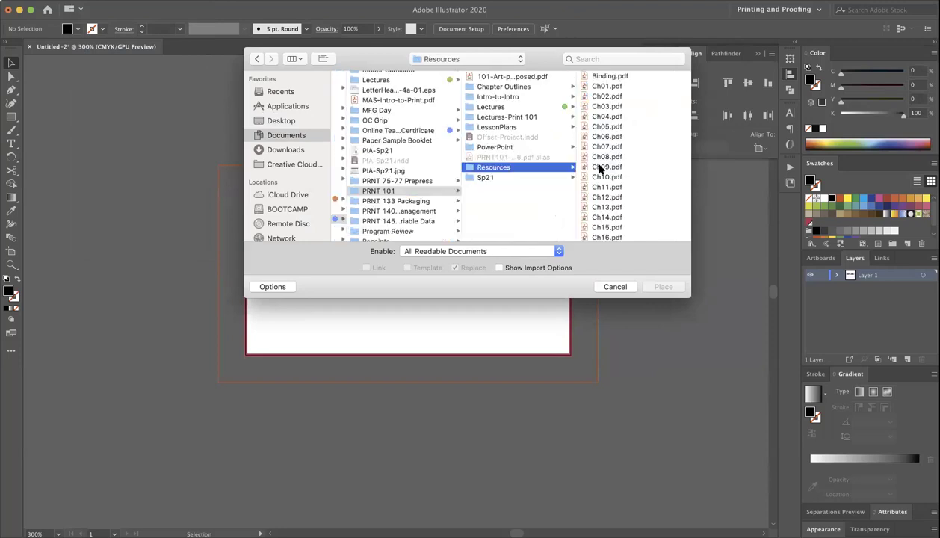
pyautogui.click(504, 178)
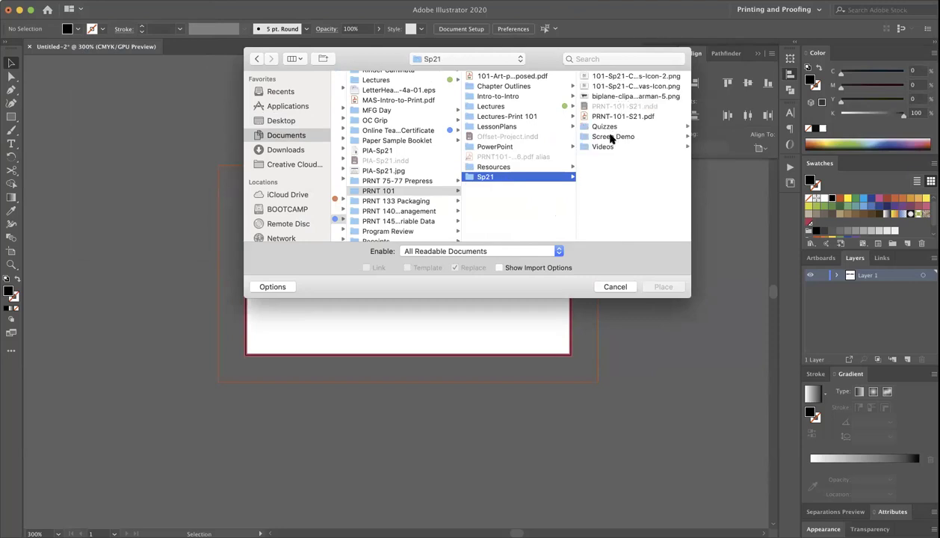
pyautogui.click(609, 97)
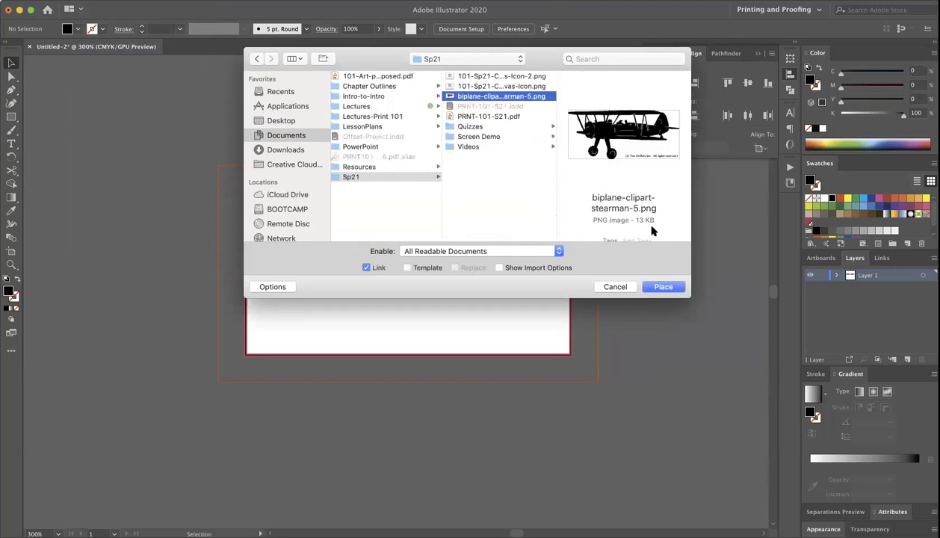
pyautogui.click(663, 287)
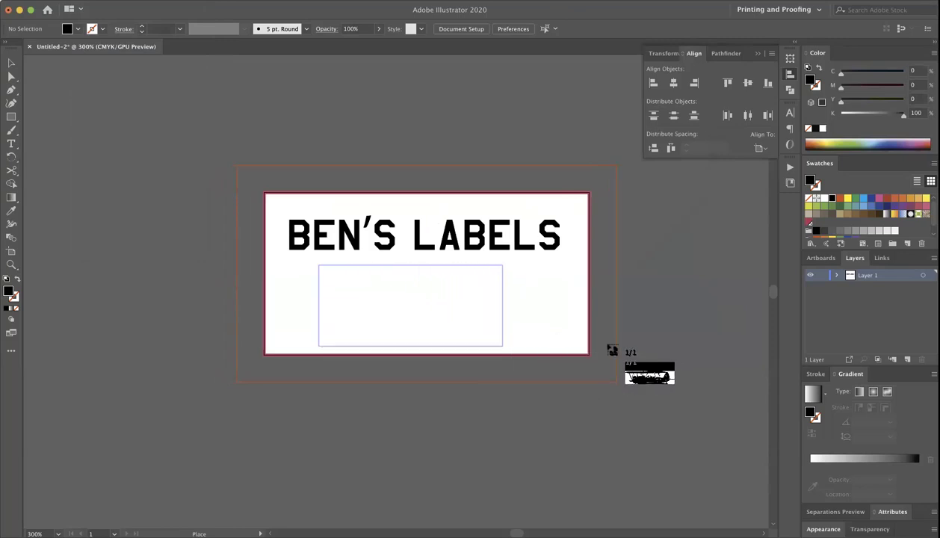
# - Drop the biplane image below the BEN'S LABELS title and nudge it into position
pyautogui.moveTo(572, 329); pyautogui.dragTo(687, 349)
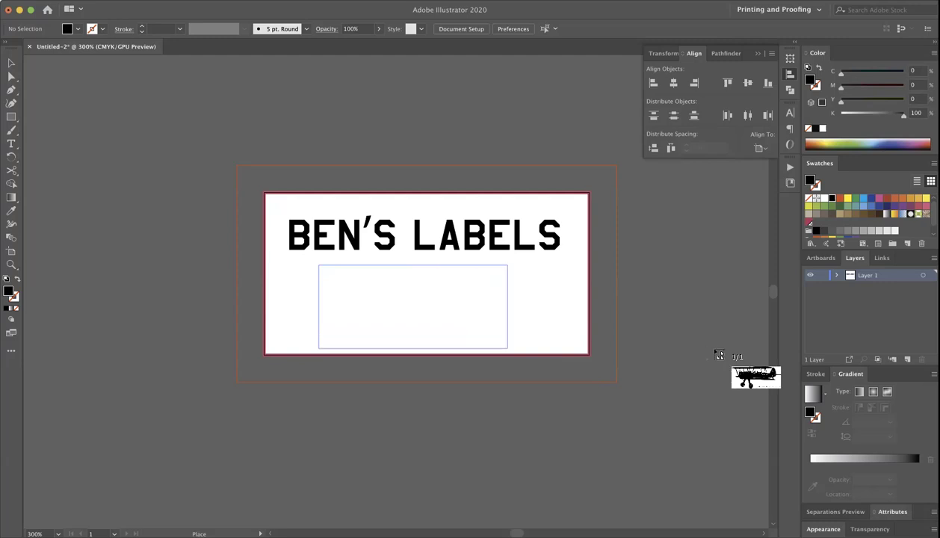
pyautogui.moveTo(718, 355); pyautogui.dragTo(711, 350)
pyautogui.moveTo(408, 301); pyautogui.dragTo(430, 301)
pyautogui.click(152, 159)
pyautogui.press('super+z')
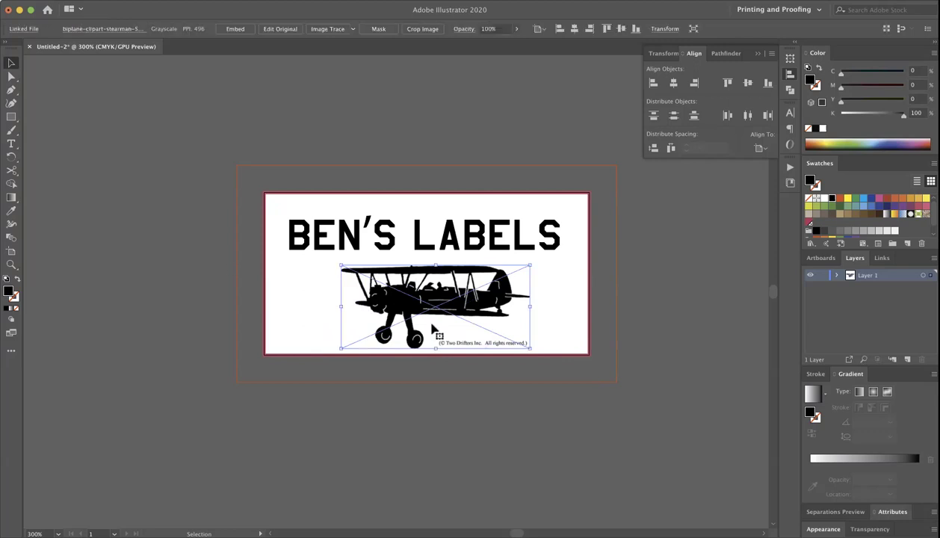
pyautogui.moveTo(426, 314); pyautogui.dragTo(426, 310)
pyautogui.click(499, 394)
pyautogui.press('super+z')
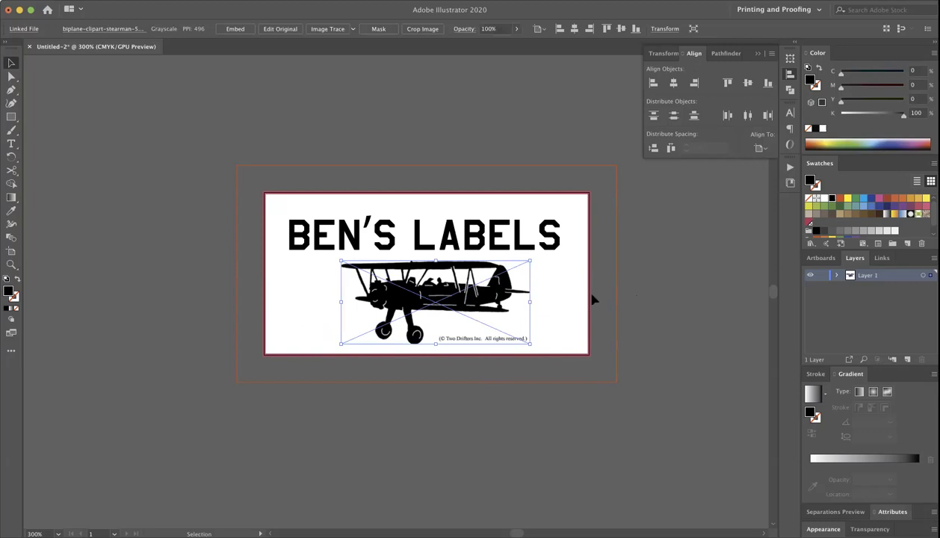
pyautogui.click(679, 254)
pyautogui.click(469, 289)
pyautogui.click(369, 228)
# - Set the document colour mode to CMYK Color and deselect the BEN'S LABELS text
pyautogui.hscroll(3, 351, 237)
pyautogui.click(88, 0)
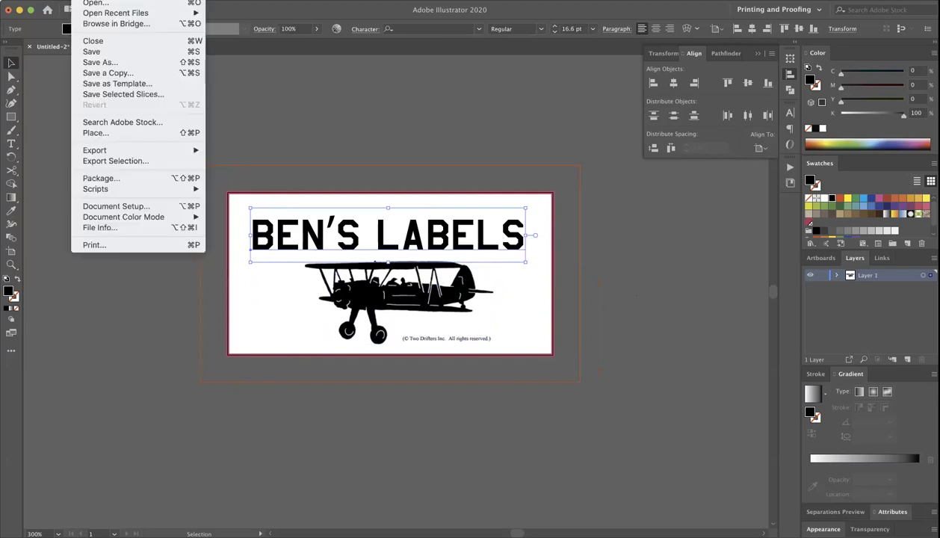
pyautogui.moveTo(183, 219)
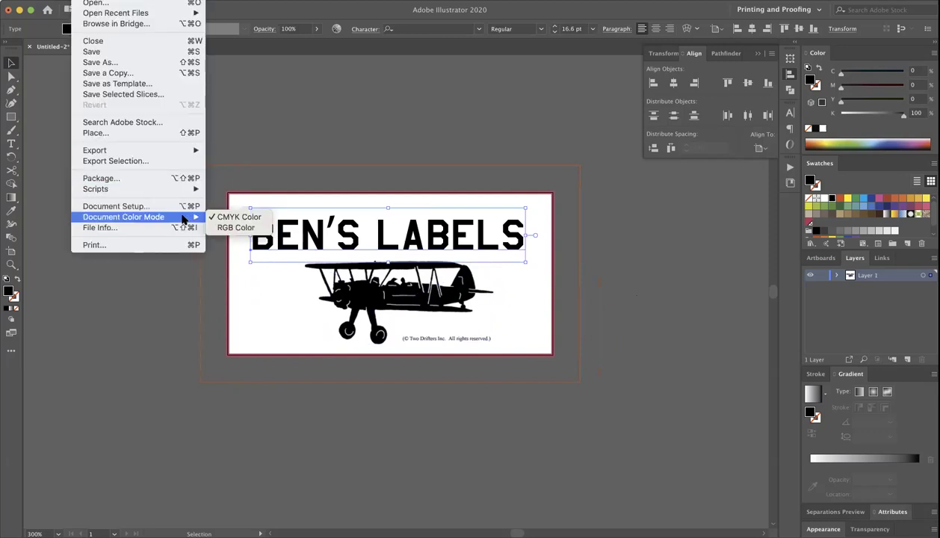
pyautogui.click(266, 223)
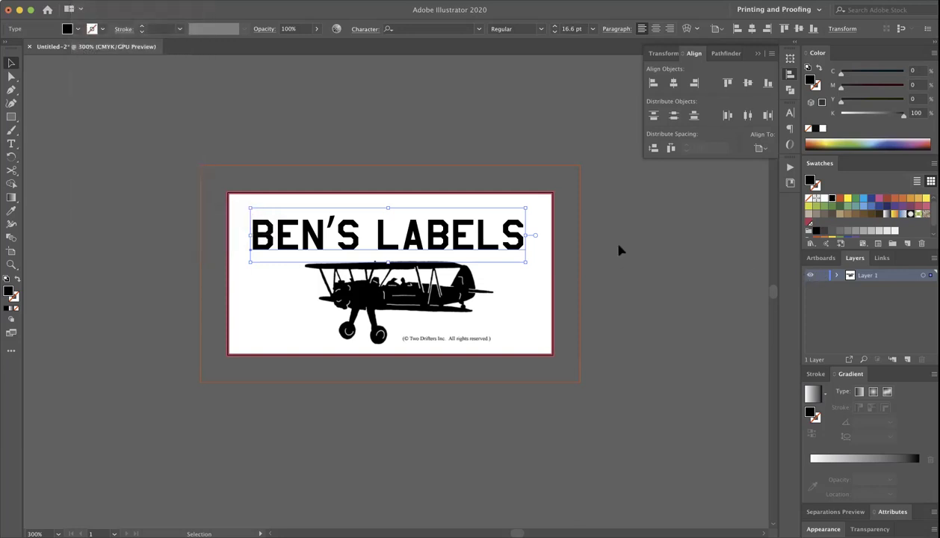
pyautogui.click(575, 274)
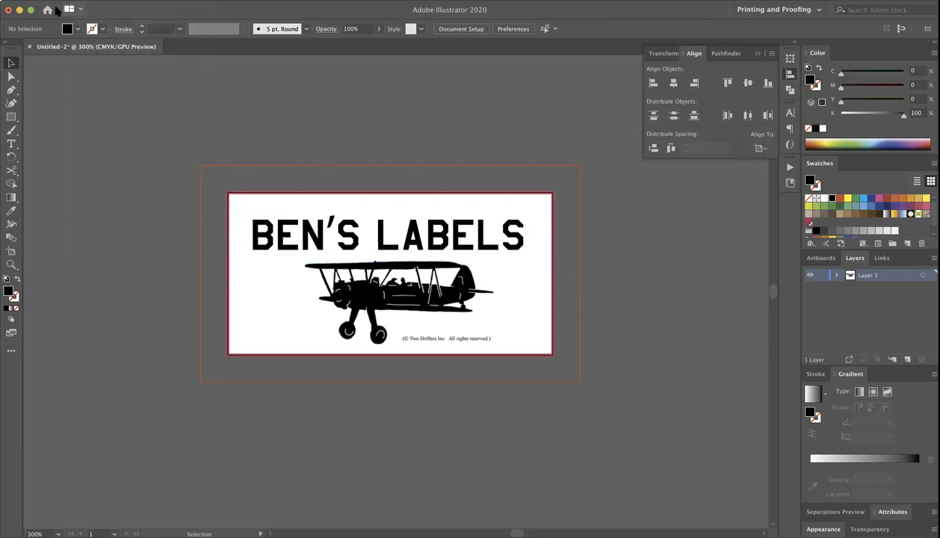
# - Save the label as Adobe PDF named Ben-Sample-Label with default PDF settings
pyautogui.click(84, 0)
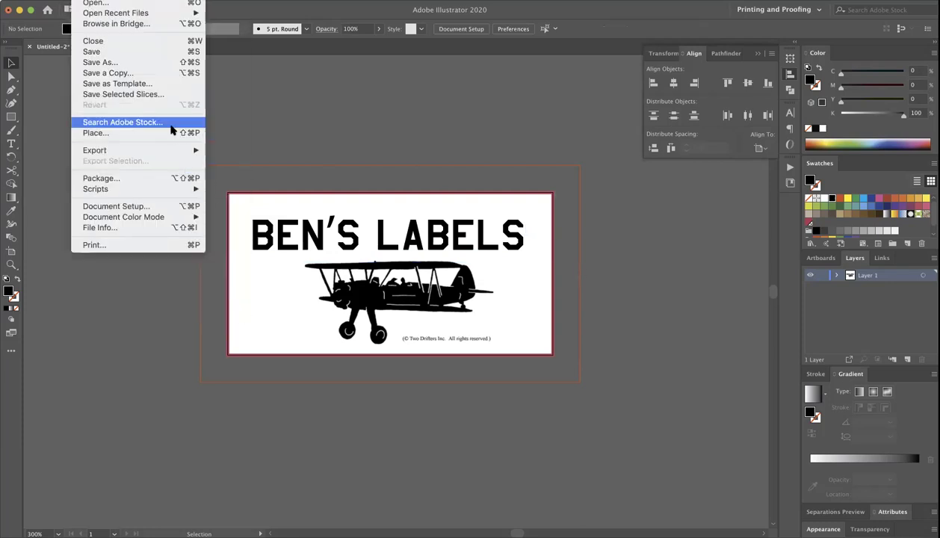
pyautogui.click(149, 62)
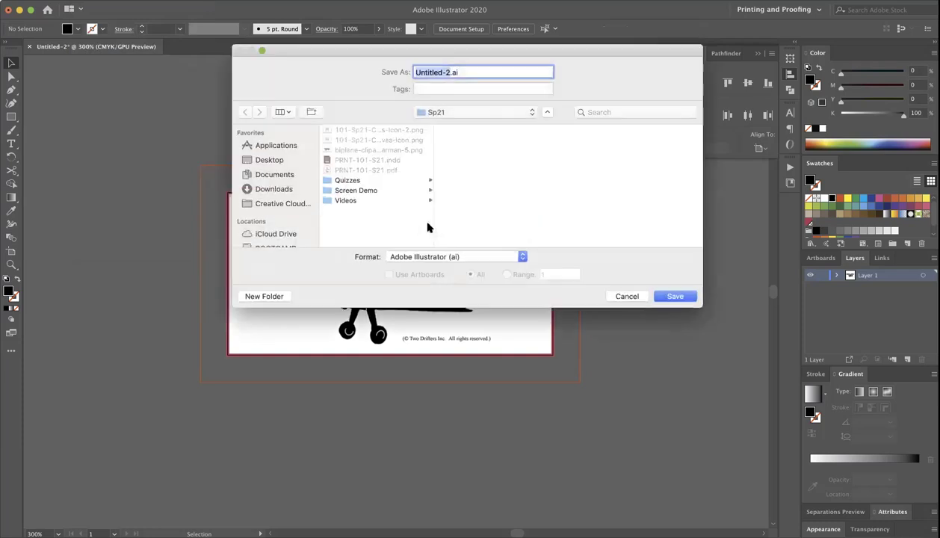
pyautogui.click(437, 255)
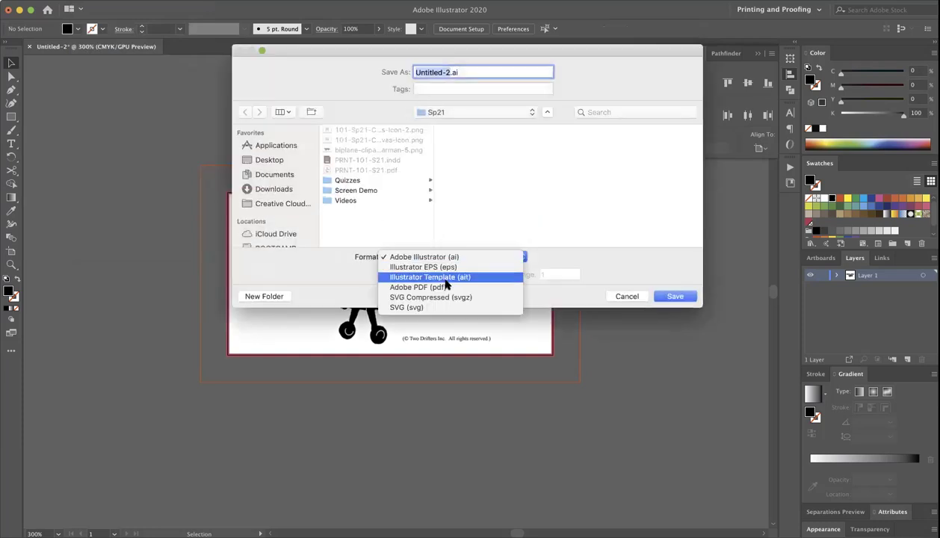
pyautogui.click(445, 287)
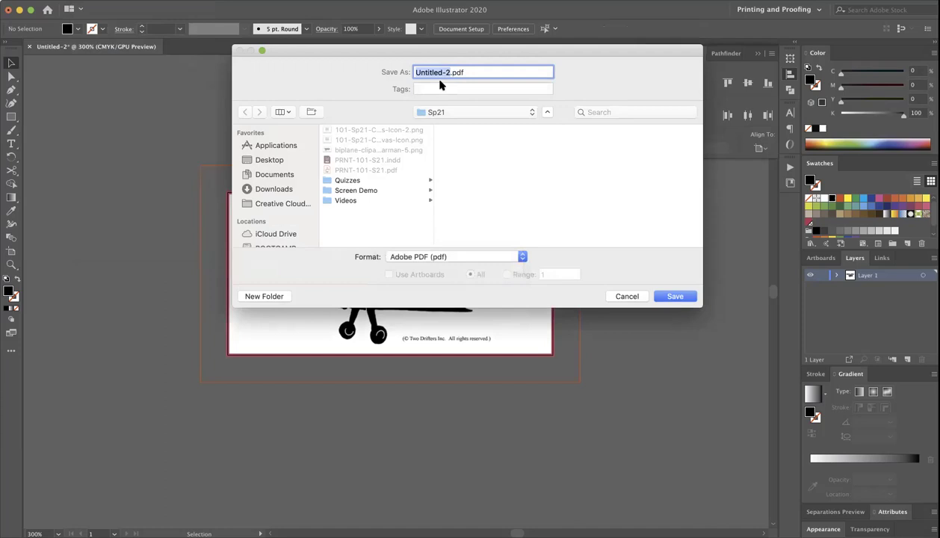
pyautogui.write('Ben-Sample-Label')
pyautogui.press('Return')
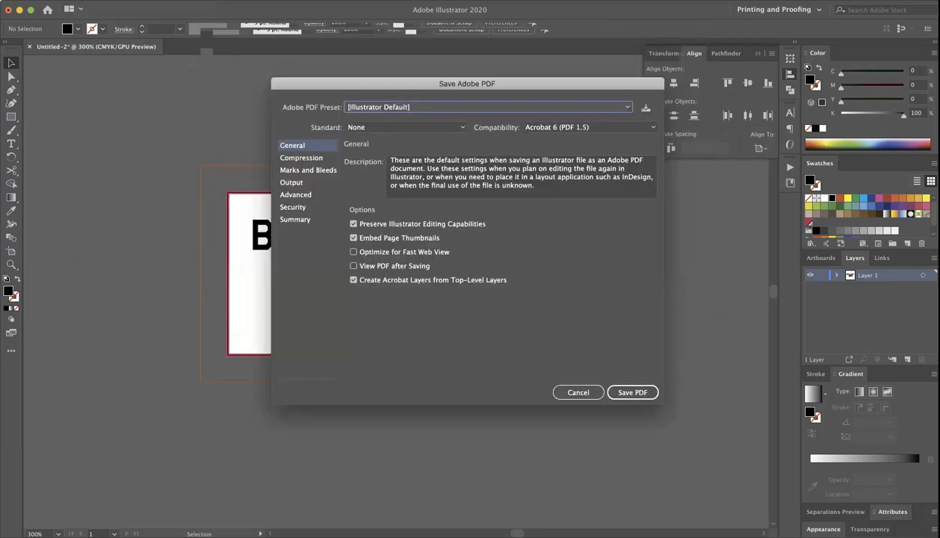
pyautogui.press('Return')
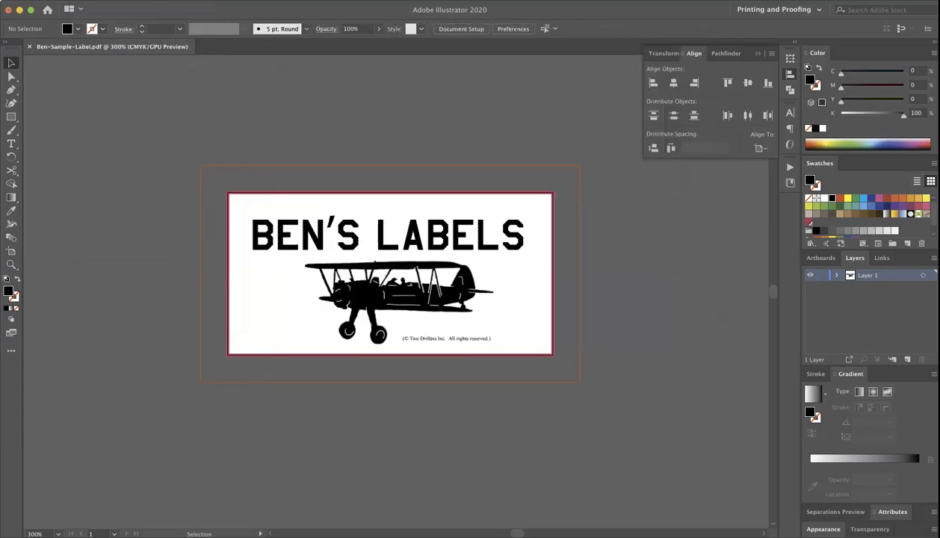